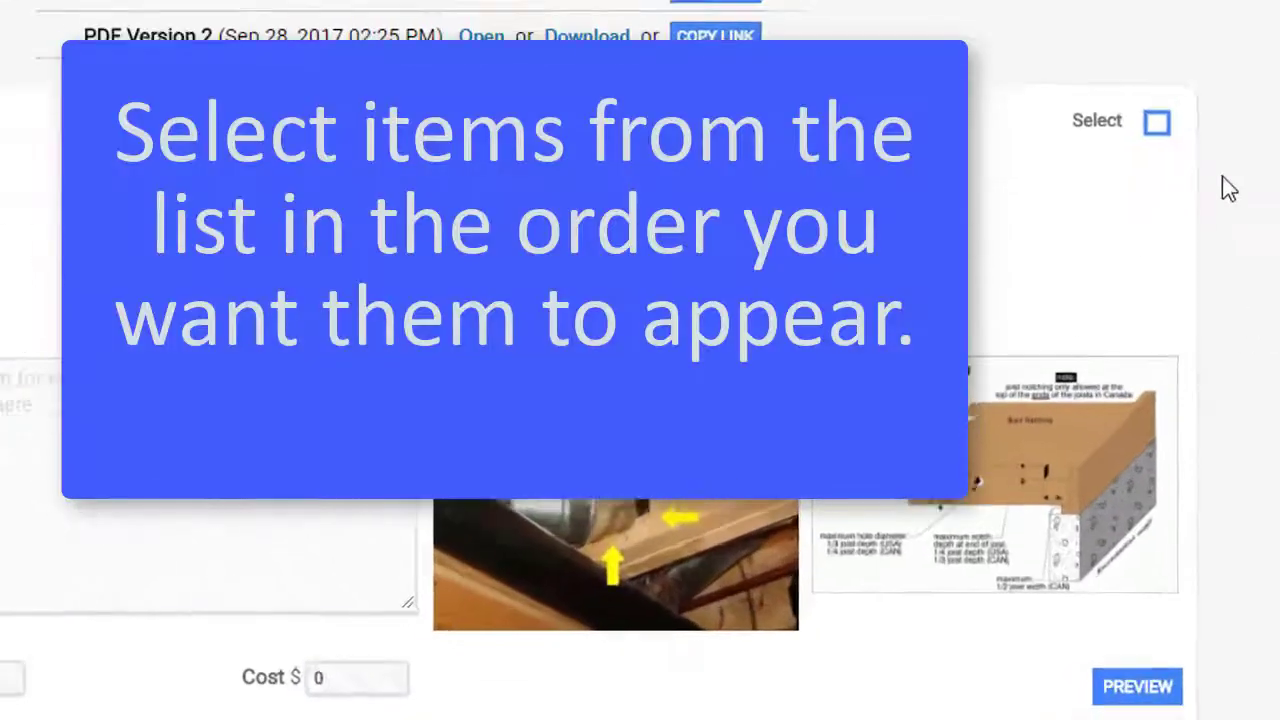
# Add the joist notches item with its joist photo, location Front, and action Repair
pyautogui.click(1163, 106)
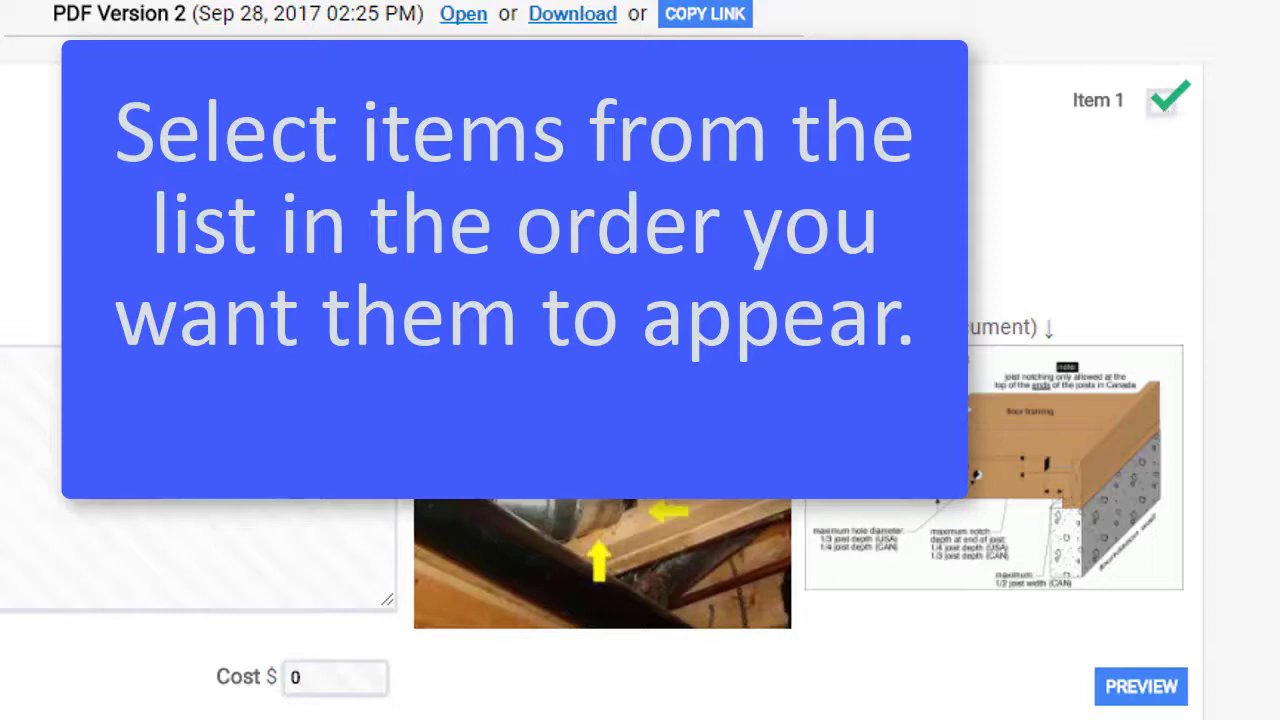
pyautogui.click(718, 442)
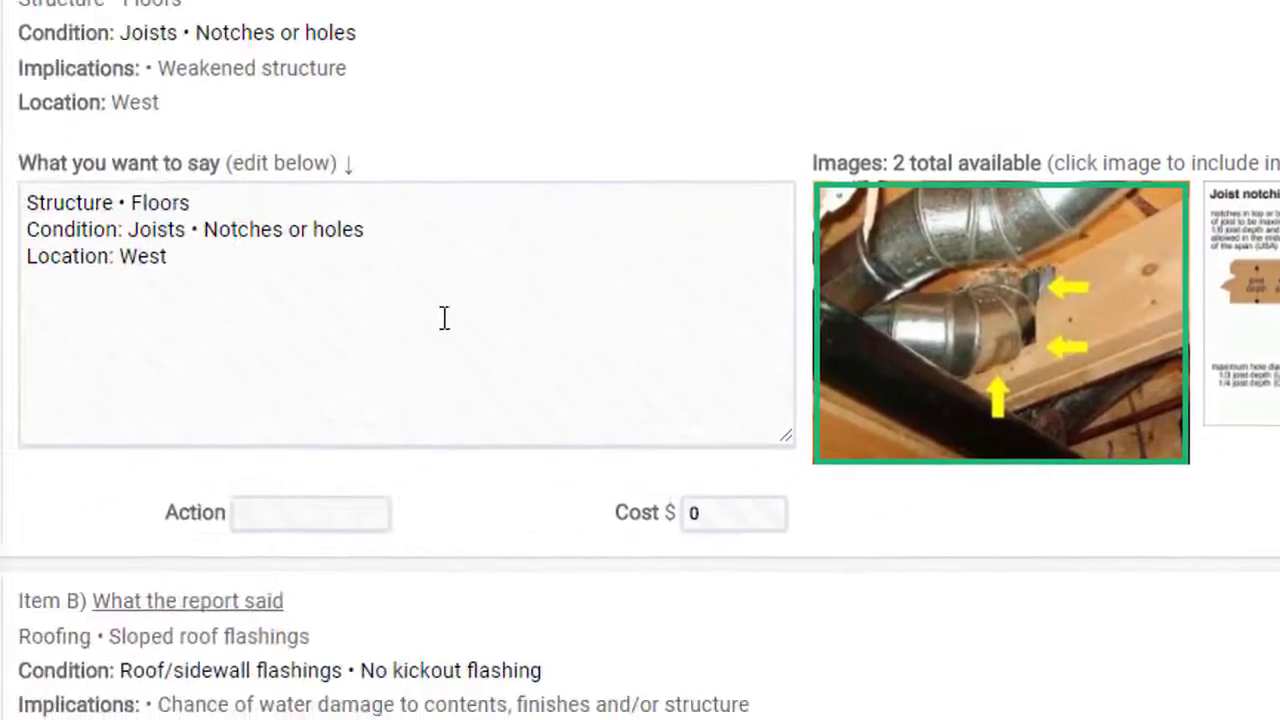
pyautogui.moveTo(204, 243); pyautogui.dragTo(127, 256)
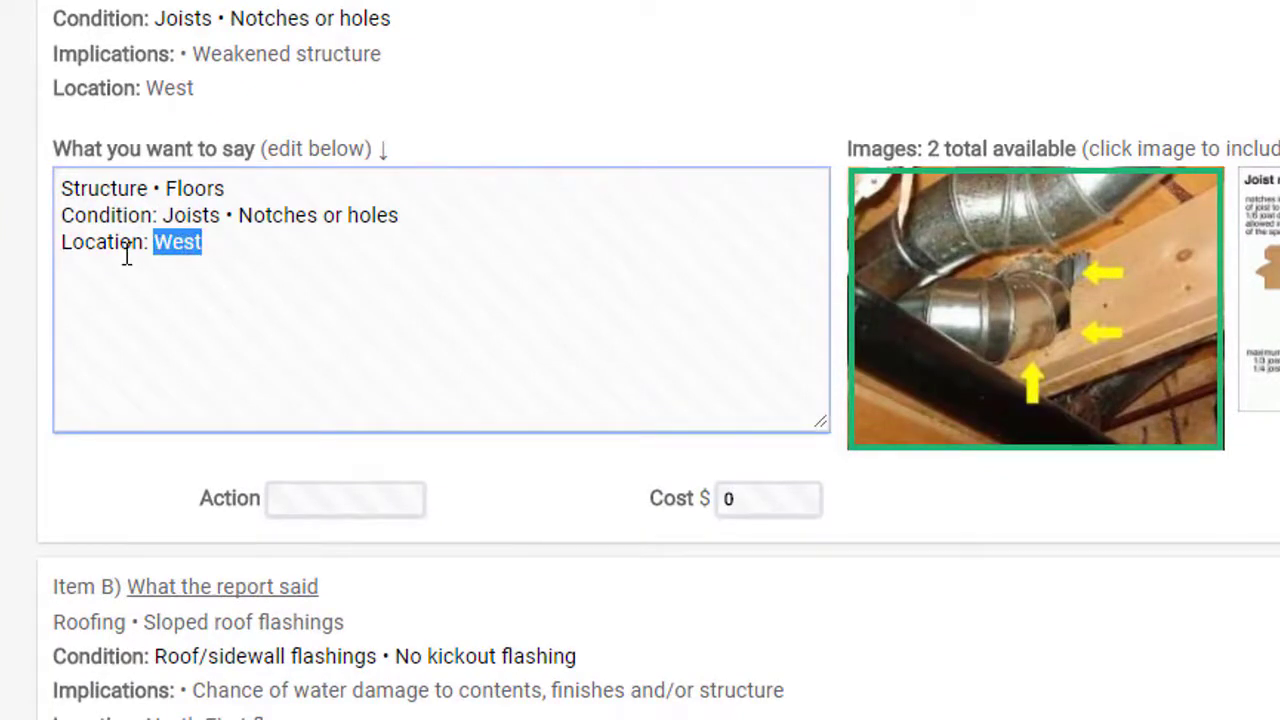
pyautogui.write('Front')
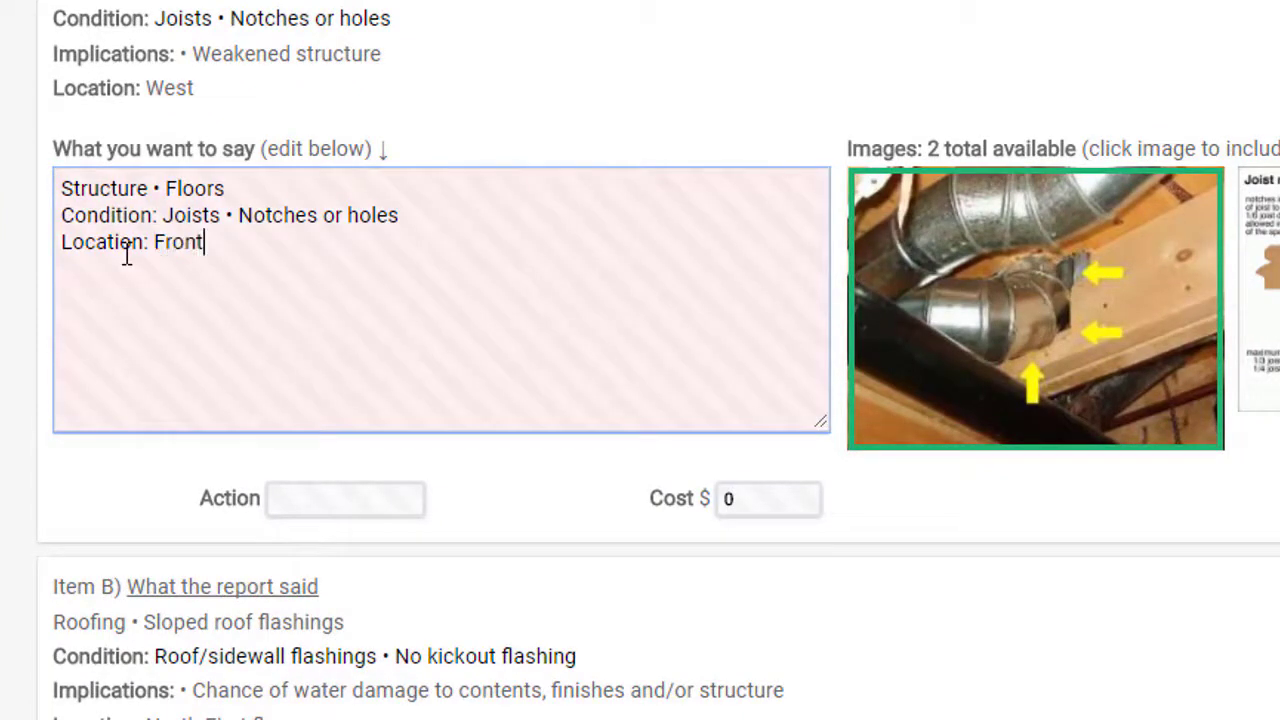
pyautogui.click(282, 508)
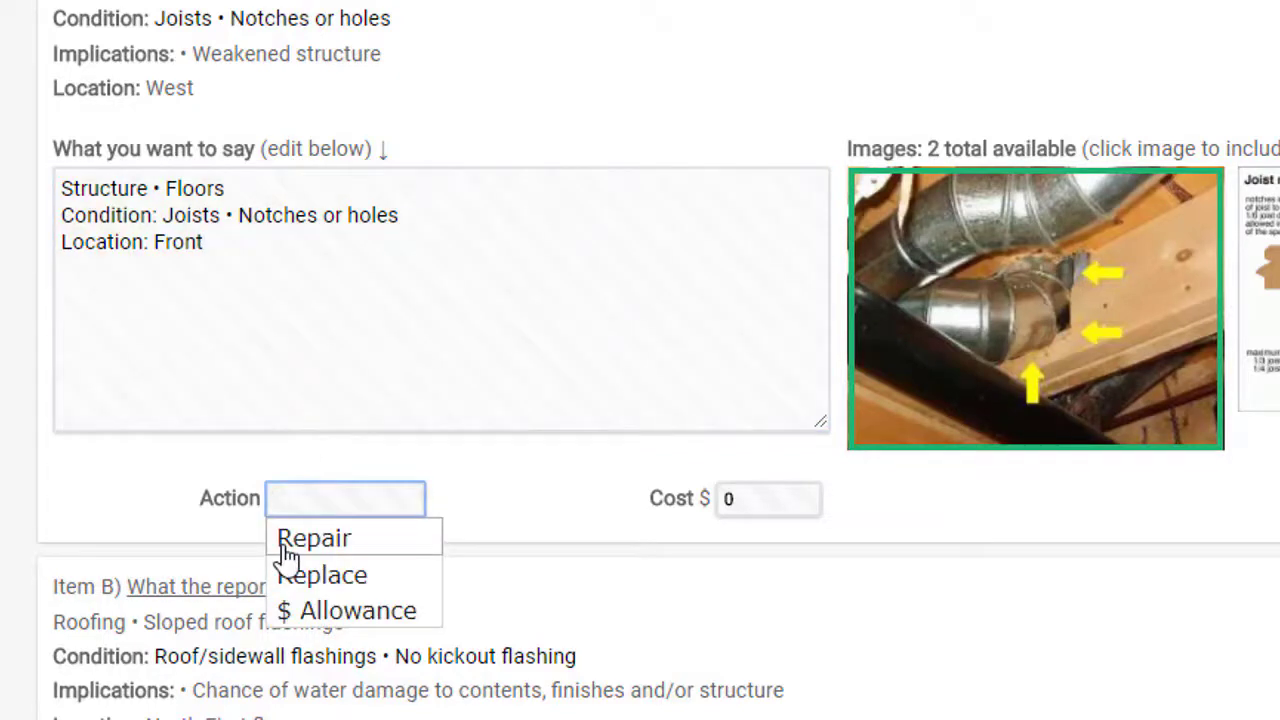
pyautogui.click(287, 545)
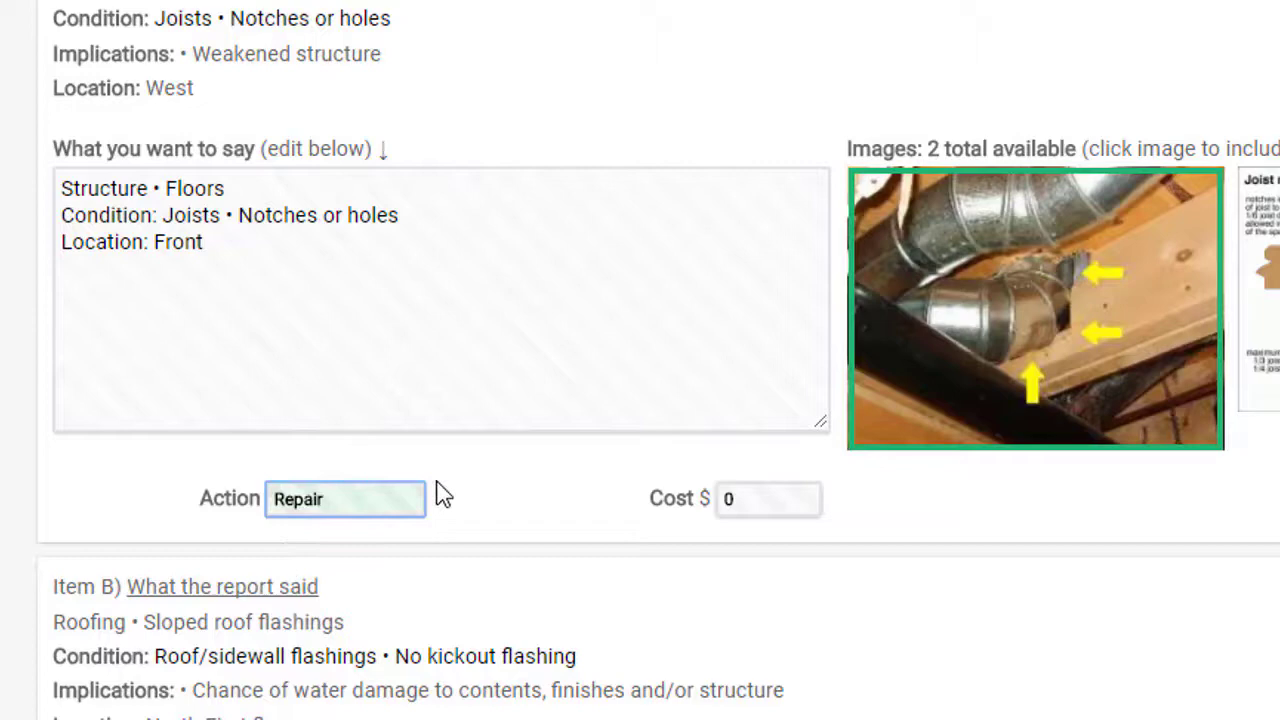
# Add the kickout flashing item as item 2 with its Flashing missing photo
pyautogui.scroll(-3, 443, 494)
pyautogui.scroll(-3, 443, 494)
pyautogui.scroll(-2, 443, 497)
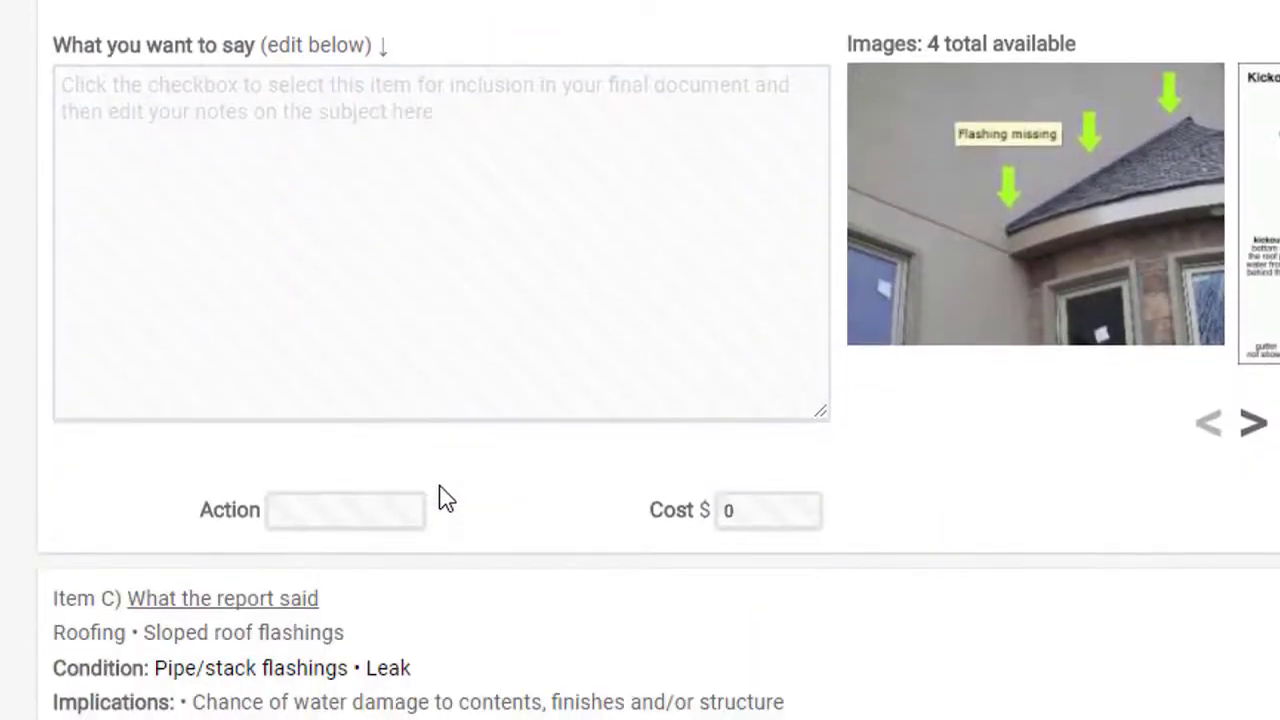
pyautogui.scroll(-1, 443, 497)
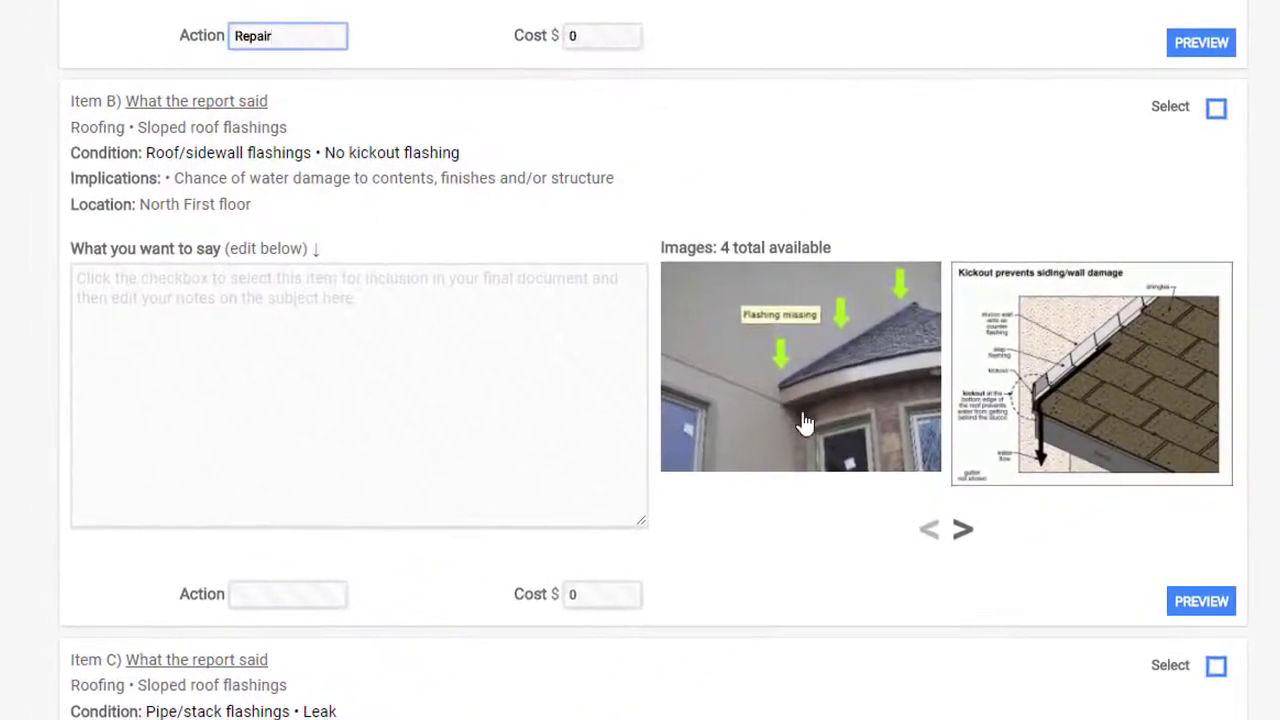
pyautogui.click(1224, 116)
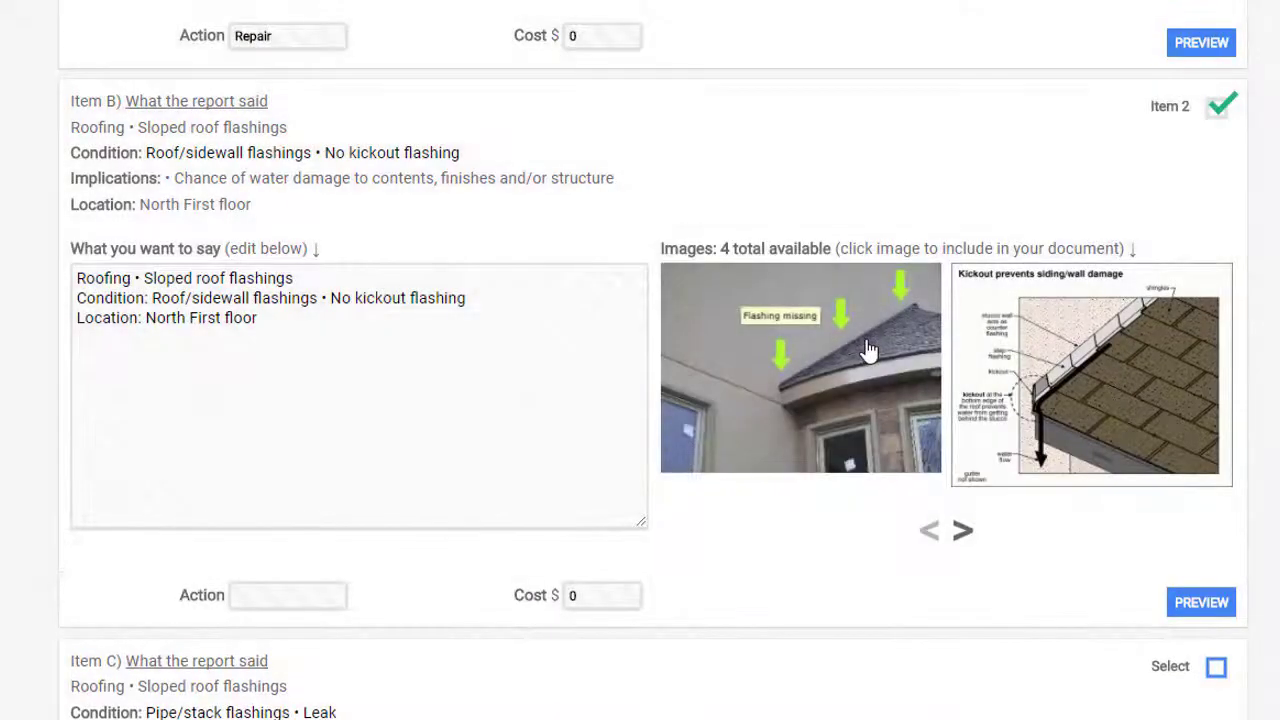
pyautogui.click(868, 350)
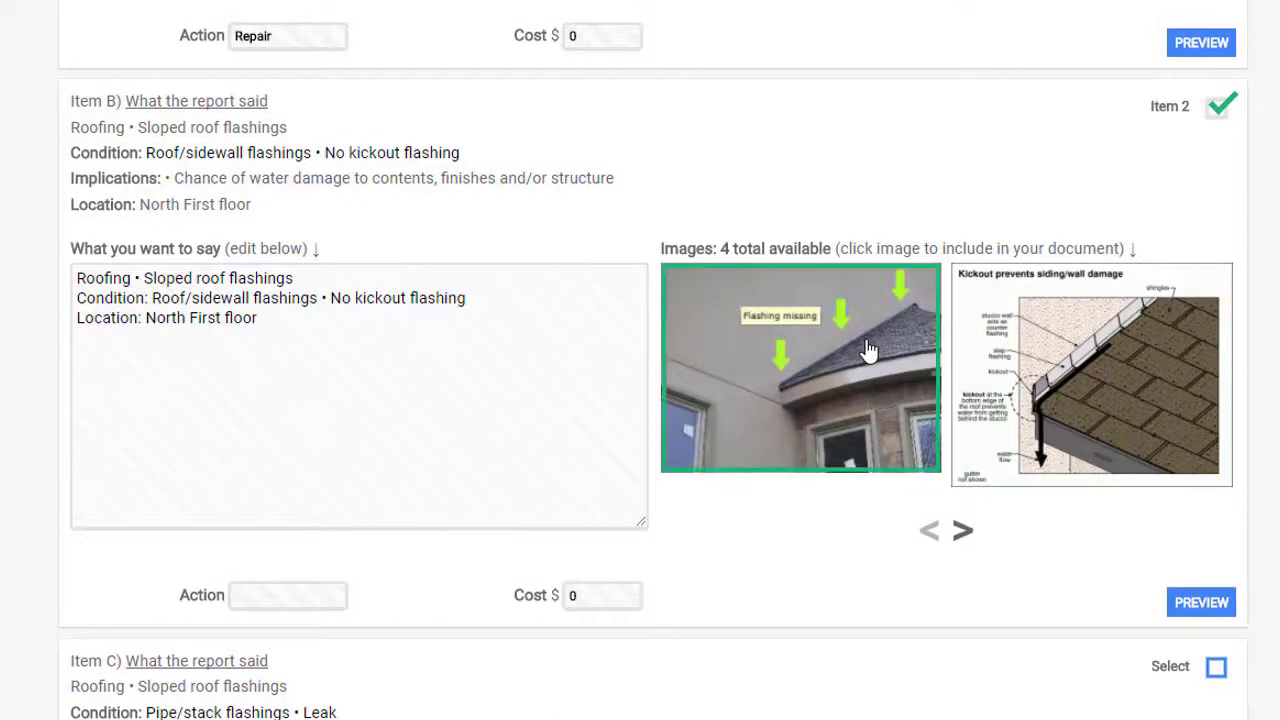
# Give the kickout flashing item a $ Allowance action with a 250 cost
pyautogui.click(302, 595)
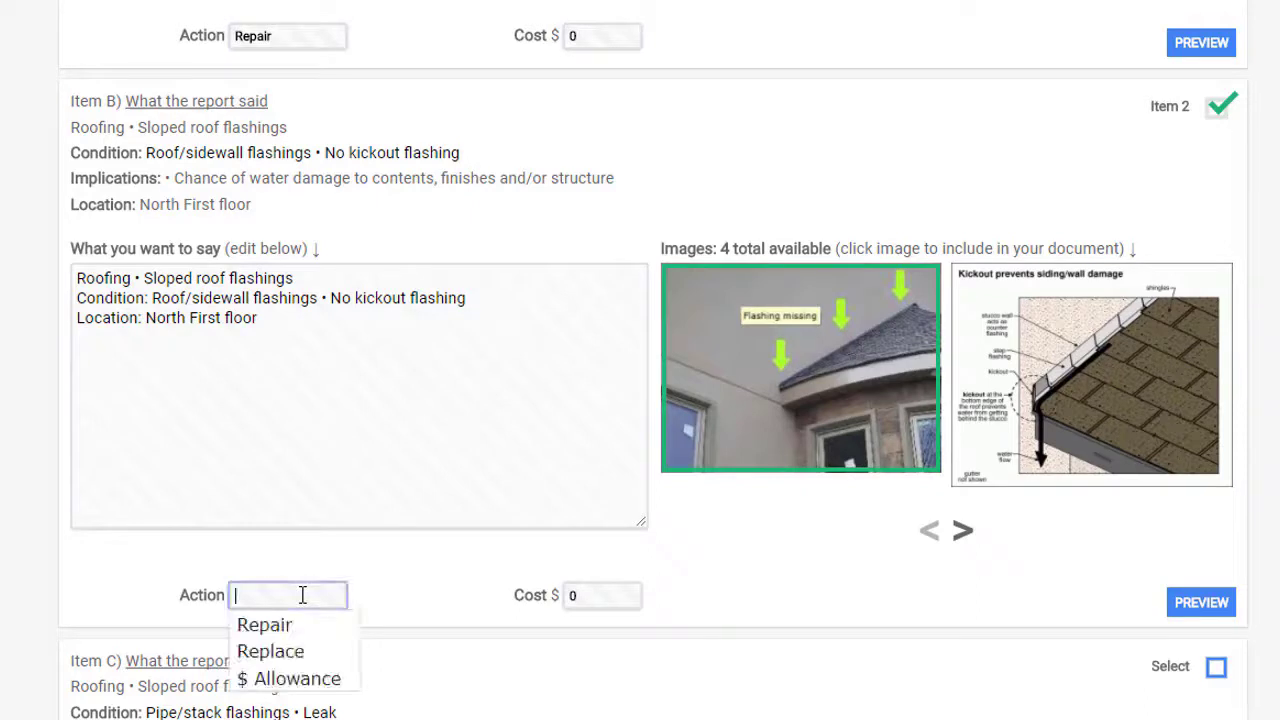
pyautogui.click(302, 680)
pyautogui.click(586, 597)
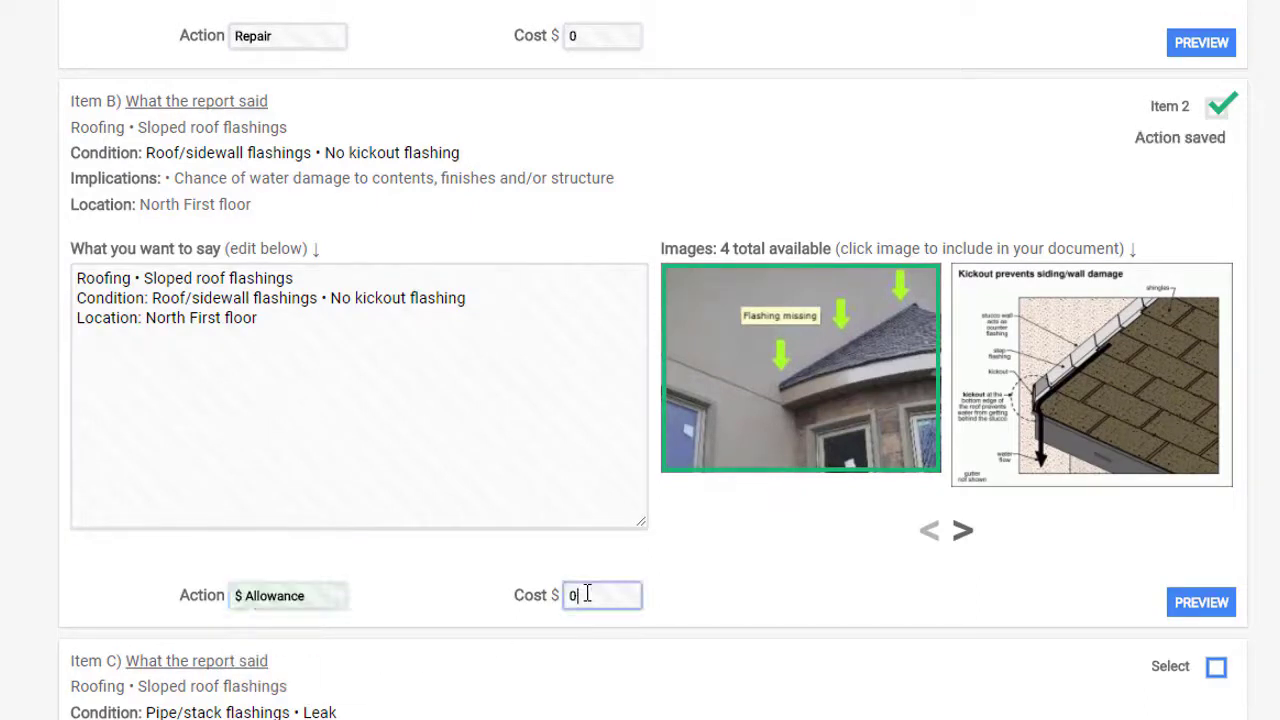
pyautogui.write('25')
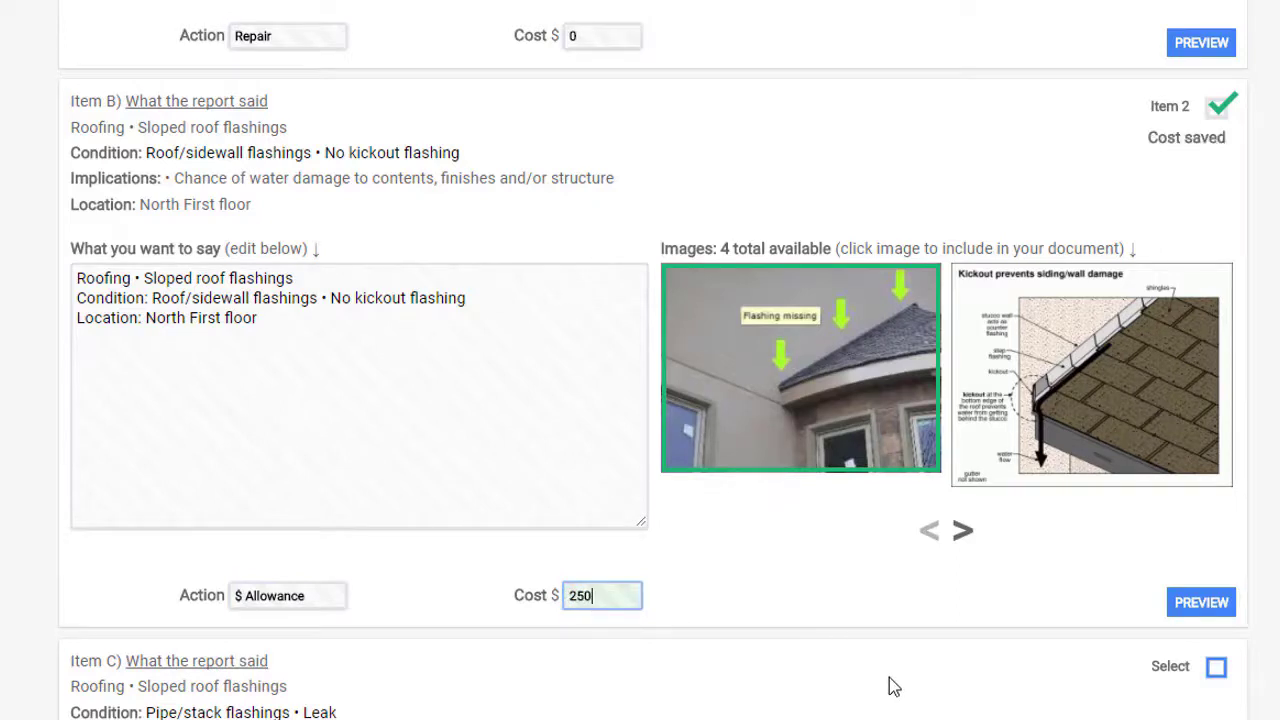
pyautogui.scroll(-3, 888, 680)
pyautogui.scroll(-1, 882, 670)
pyautogui.scroll(-1, 875, 660)
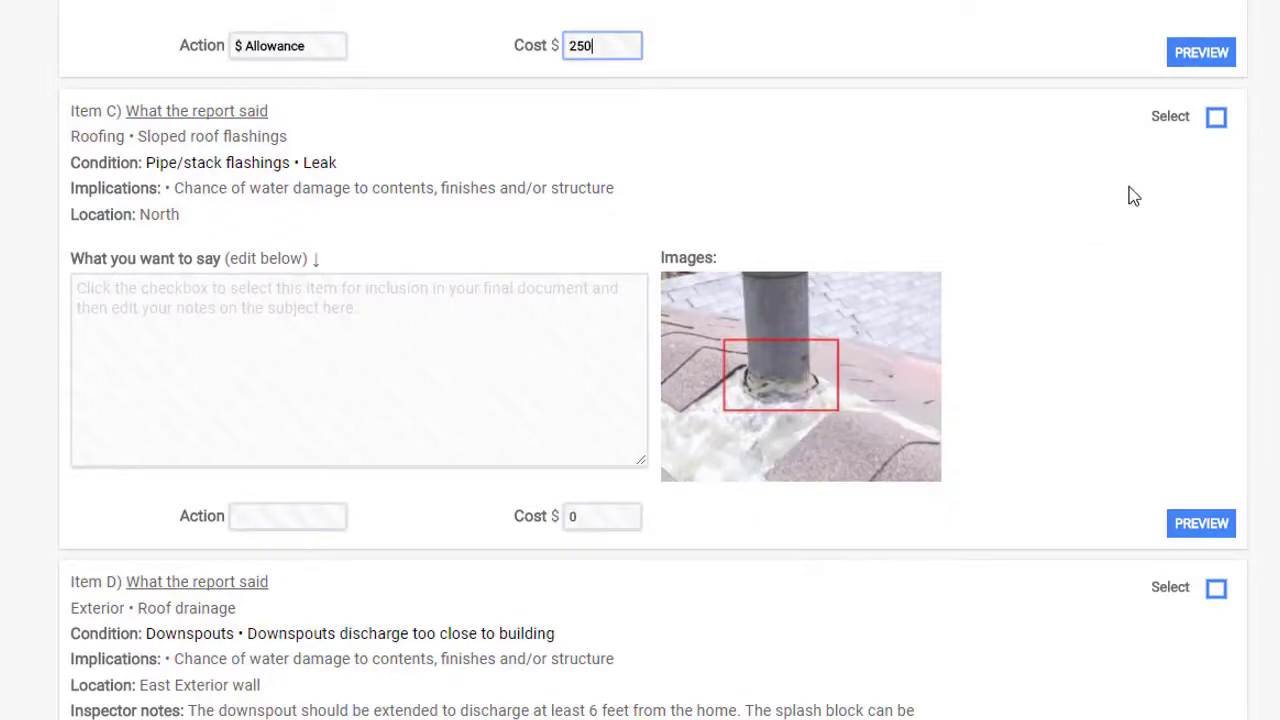
# Add the pipe flashing leak as item 3 with its roof pipe photo and action Repair
pyautogui.click(1217, 120)
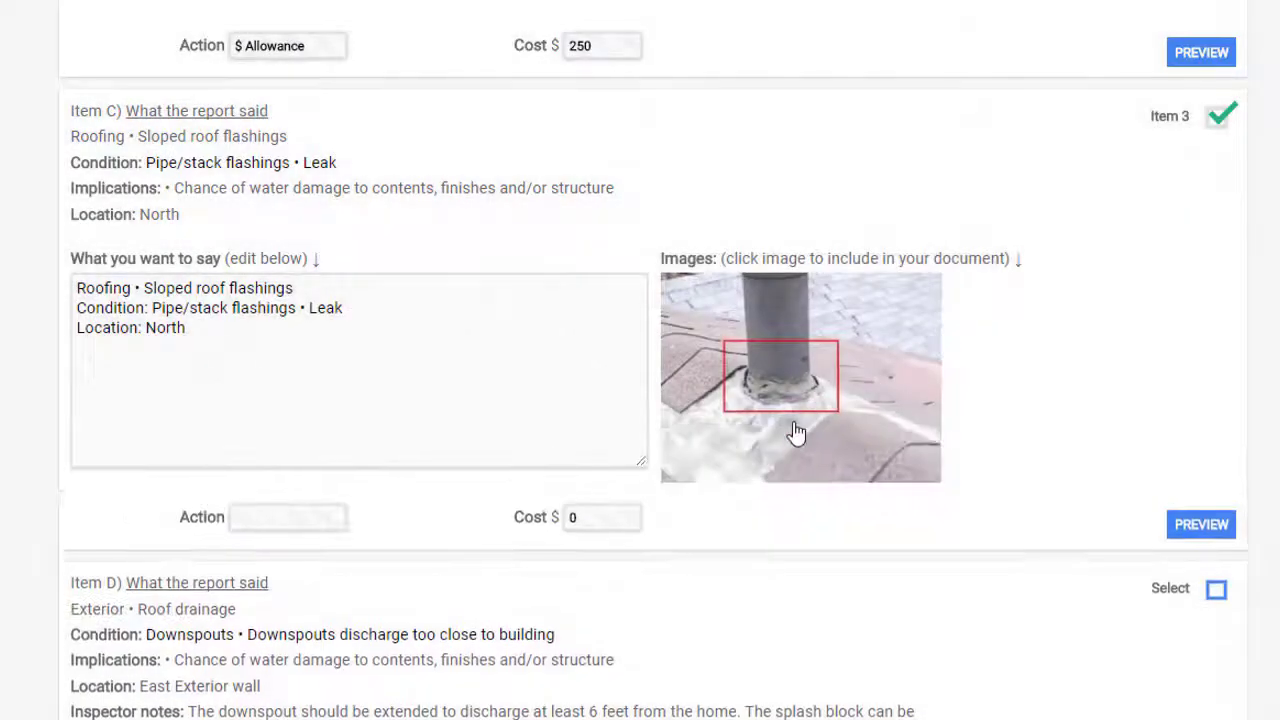
pyautogui.click(796, 432)
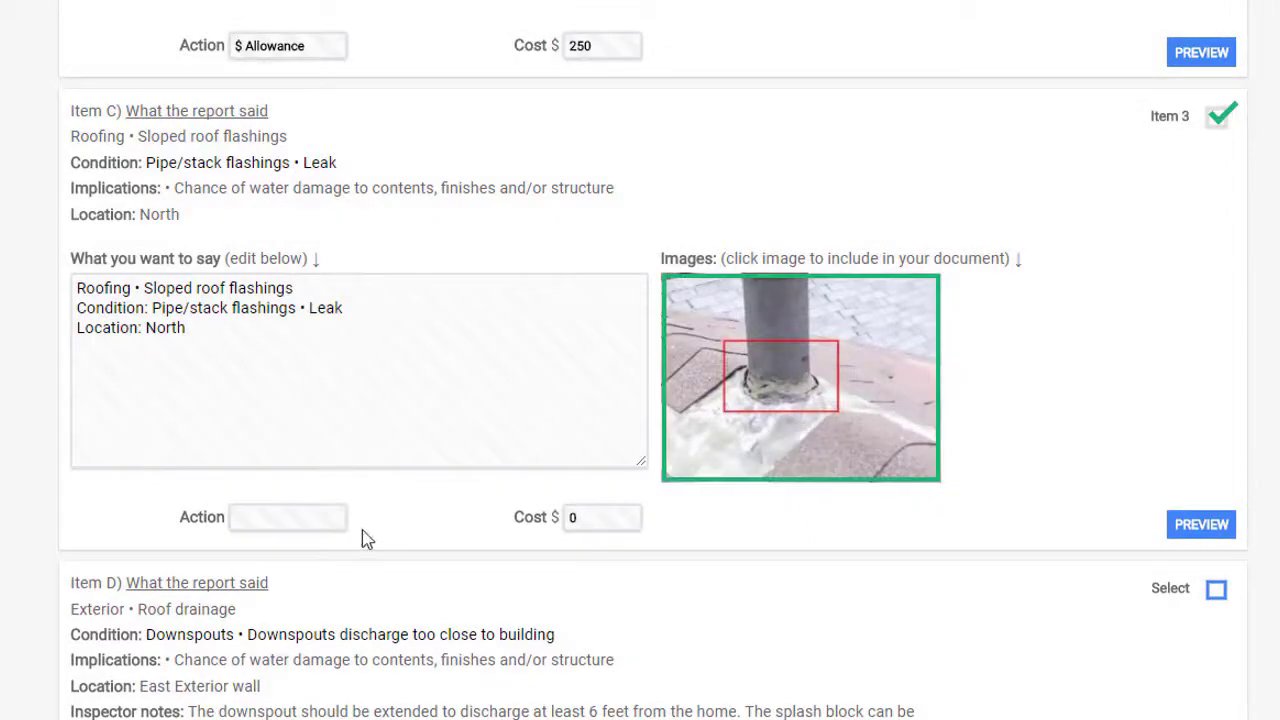
pyautogui.click(326, 522)
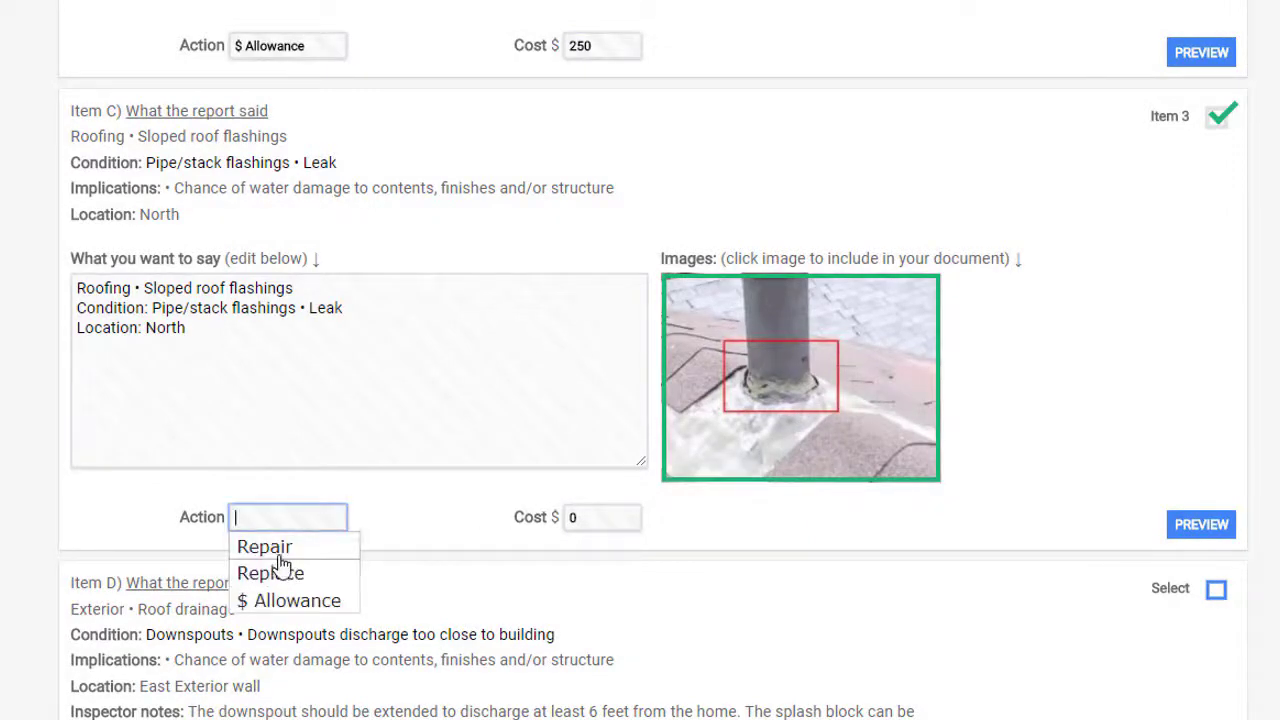
pyautogui.click(281, 556)
pyautogui.scroll(-5, 636, 578)
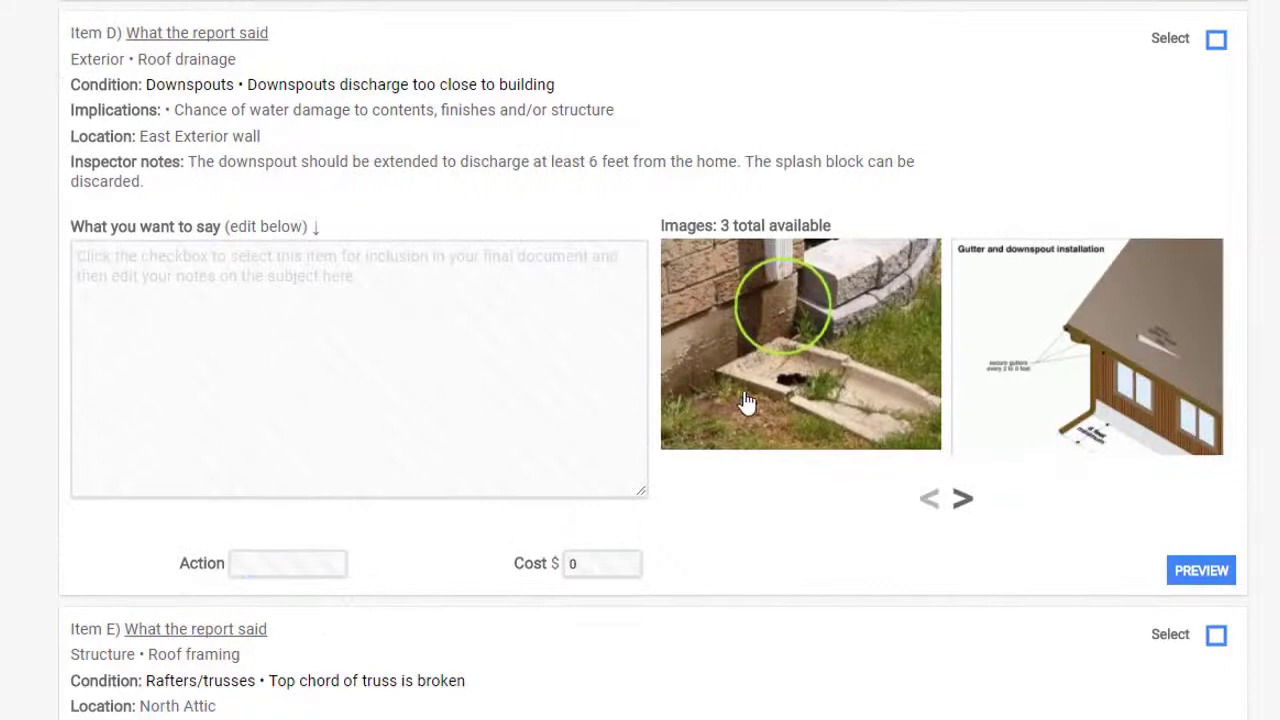
# Add the downspout drainage item as item 4 with its photo and a $ Allowance action
pyautogui.click(1216, 40)
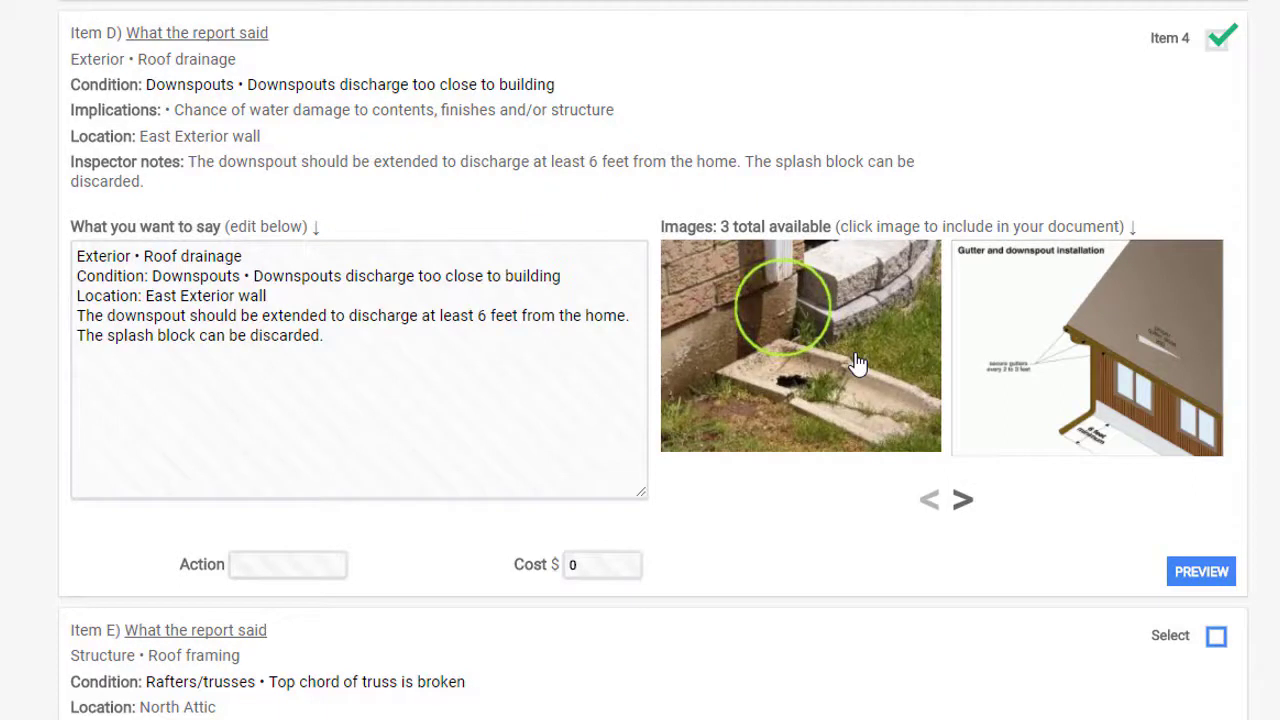
pyautogui.click(857, 362)
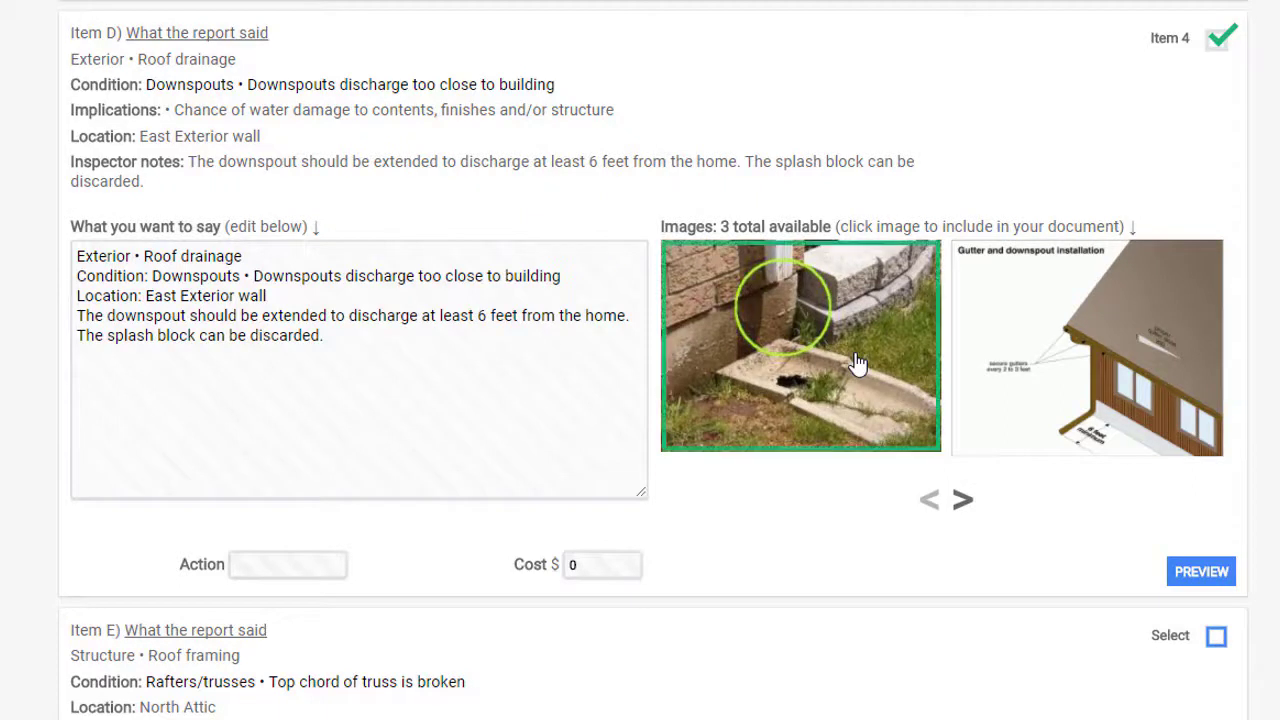
pyautogui.click(342, 572)
pyautogui.click(304, 650)
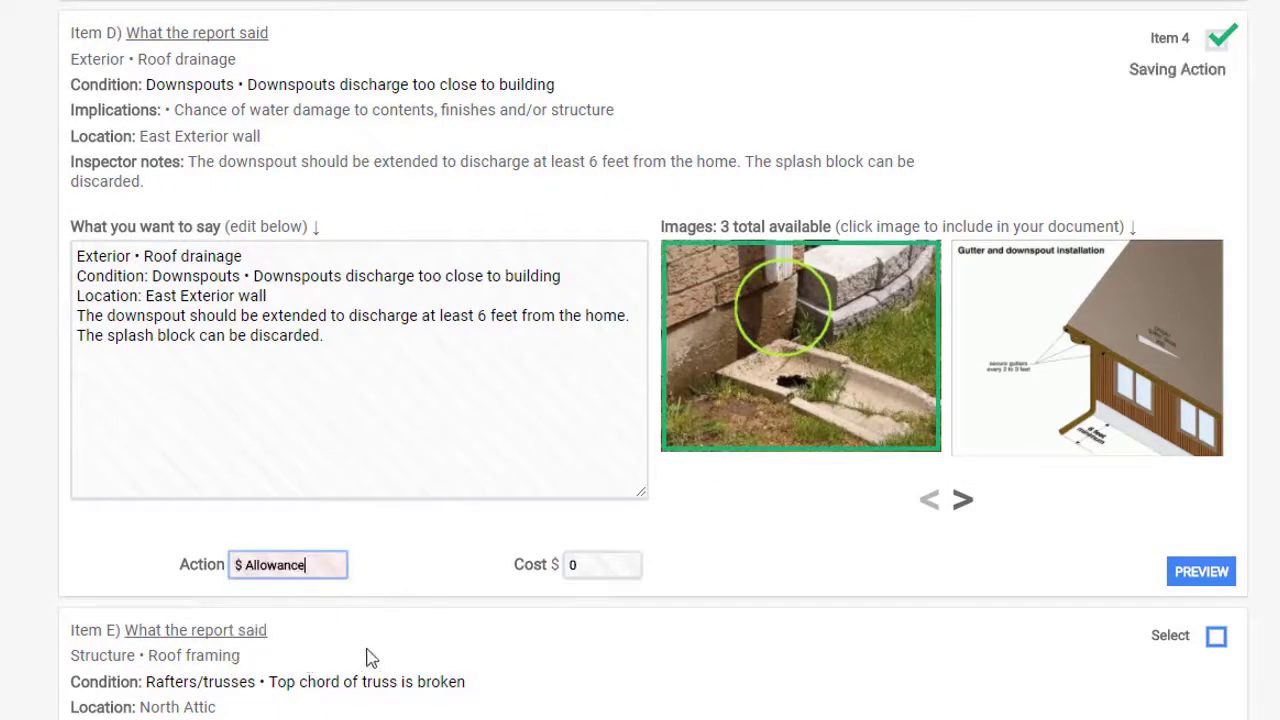
pyautogui.doubleClick(570, 566)
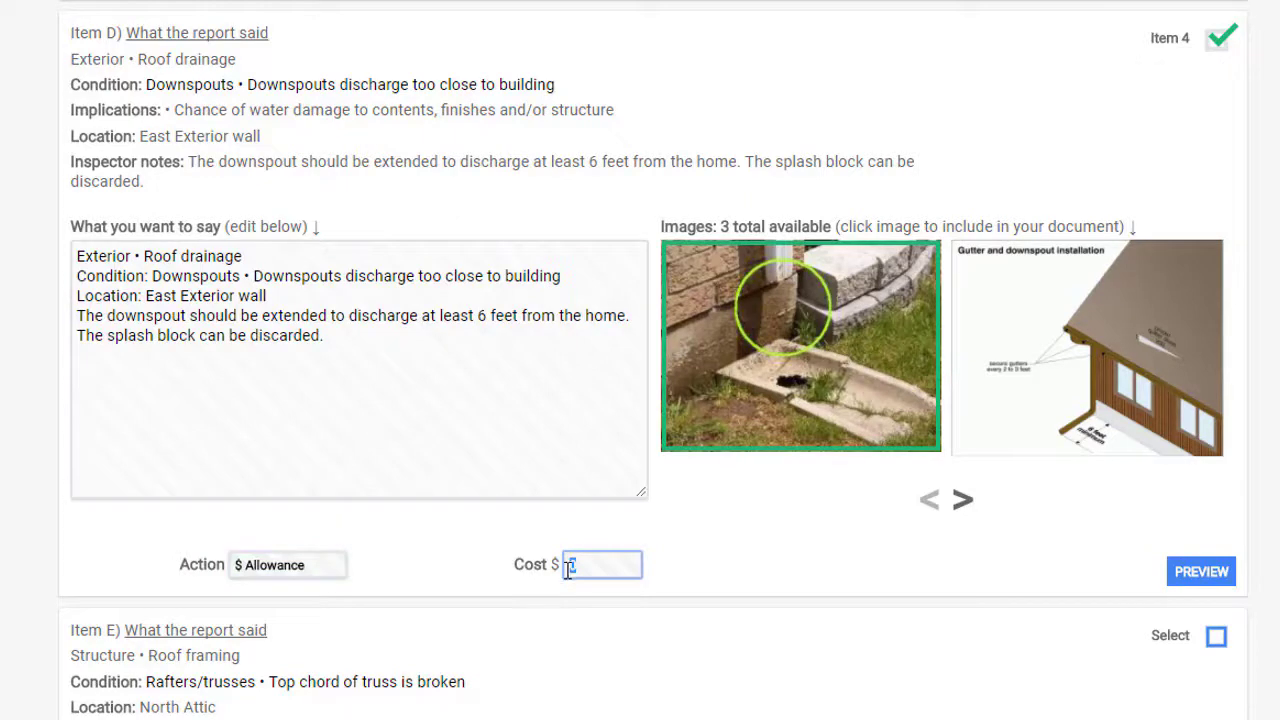
# Enter 100 as the downspout item's allowance cost
pyautogui.write('100')
pyautogui.scroll(-5, 630, 610)
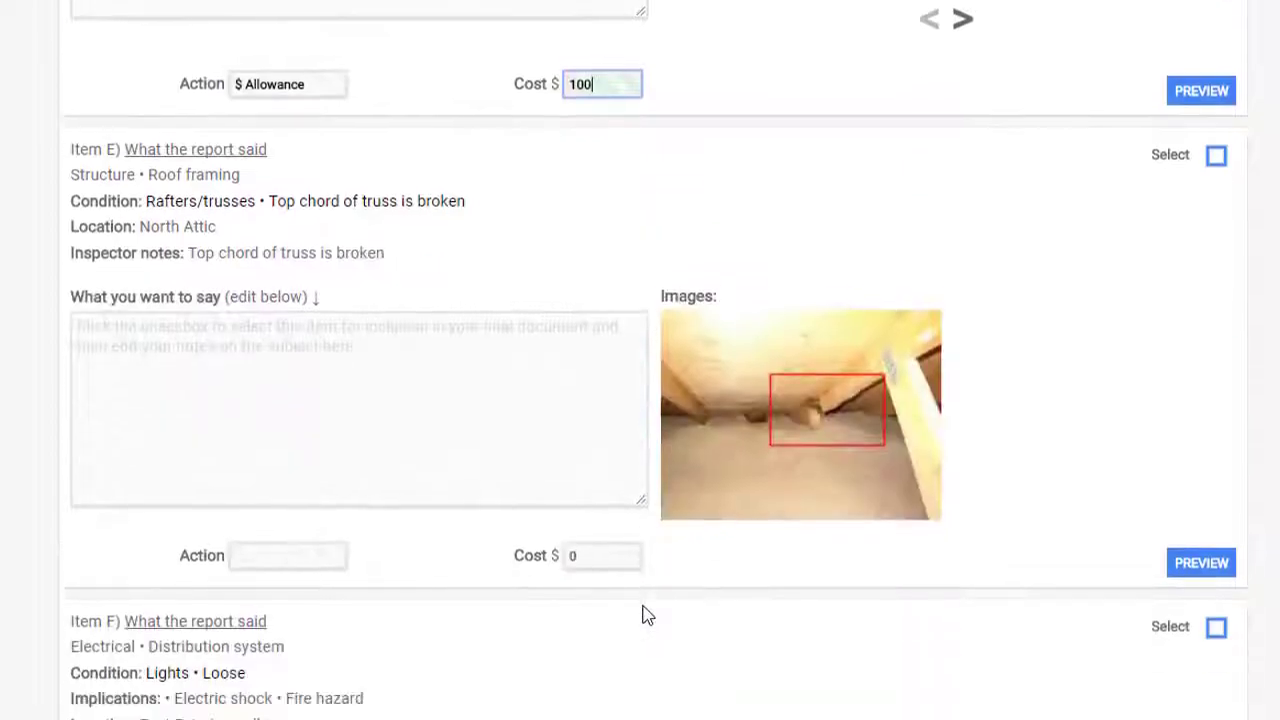
pyautogui.scroll(1, 860, 275)
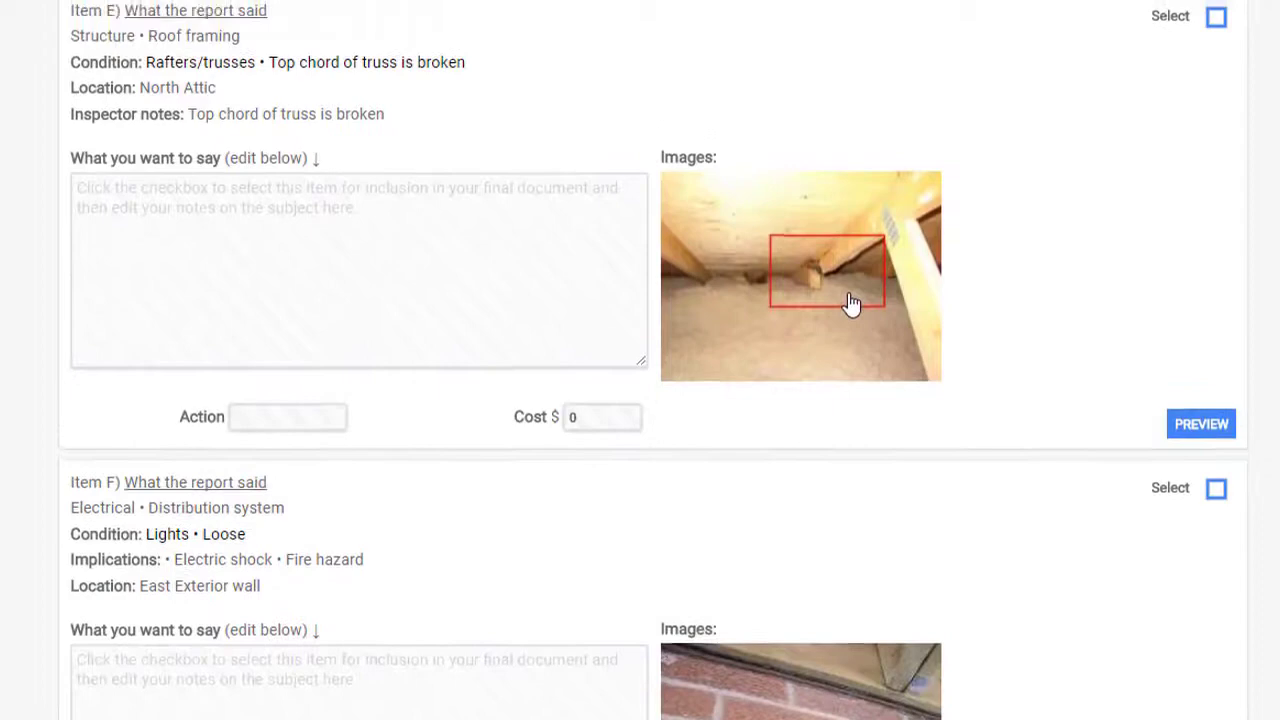
# Add the North Attic broken truss item with action Replace and its attic photo
pyautogui.click(1217, 32)
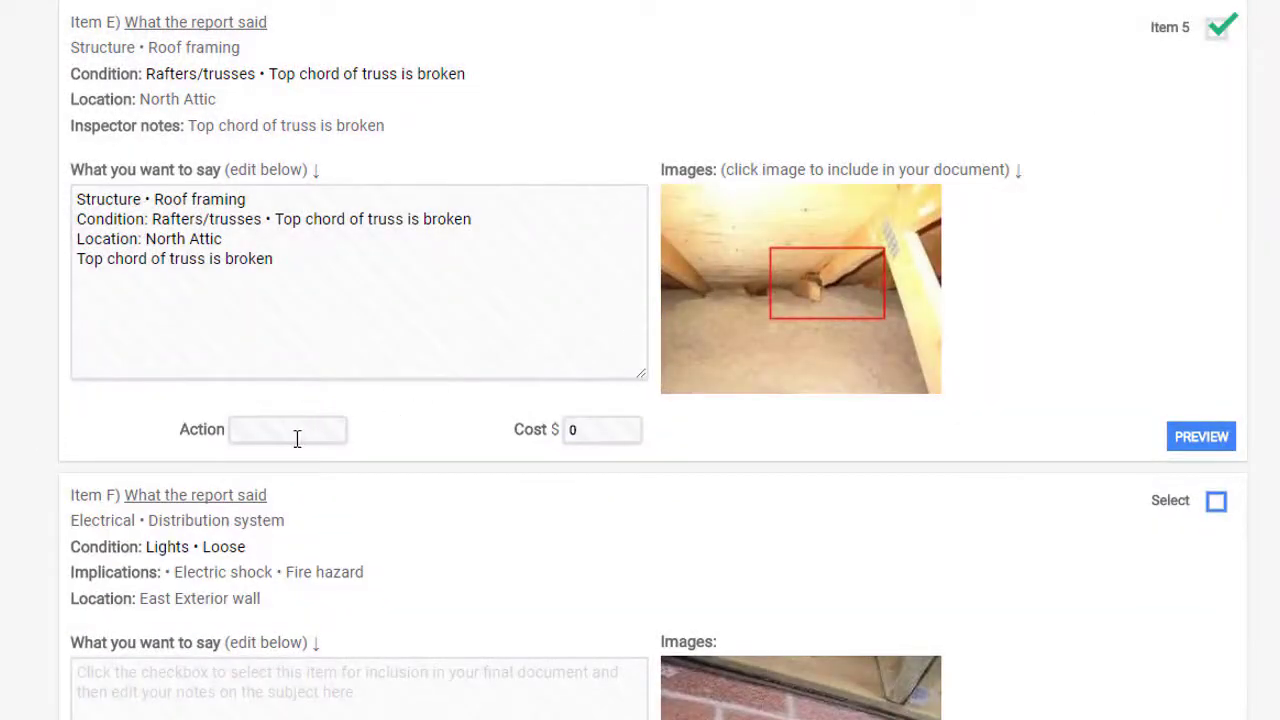
pyautogui.click(297, 431)
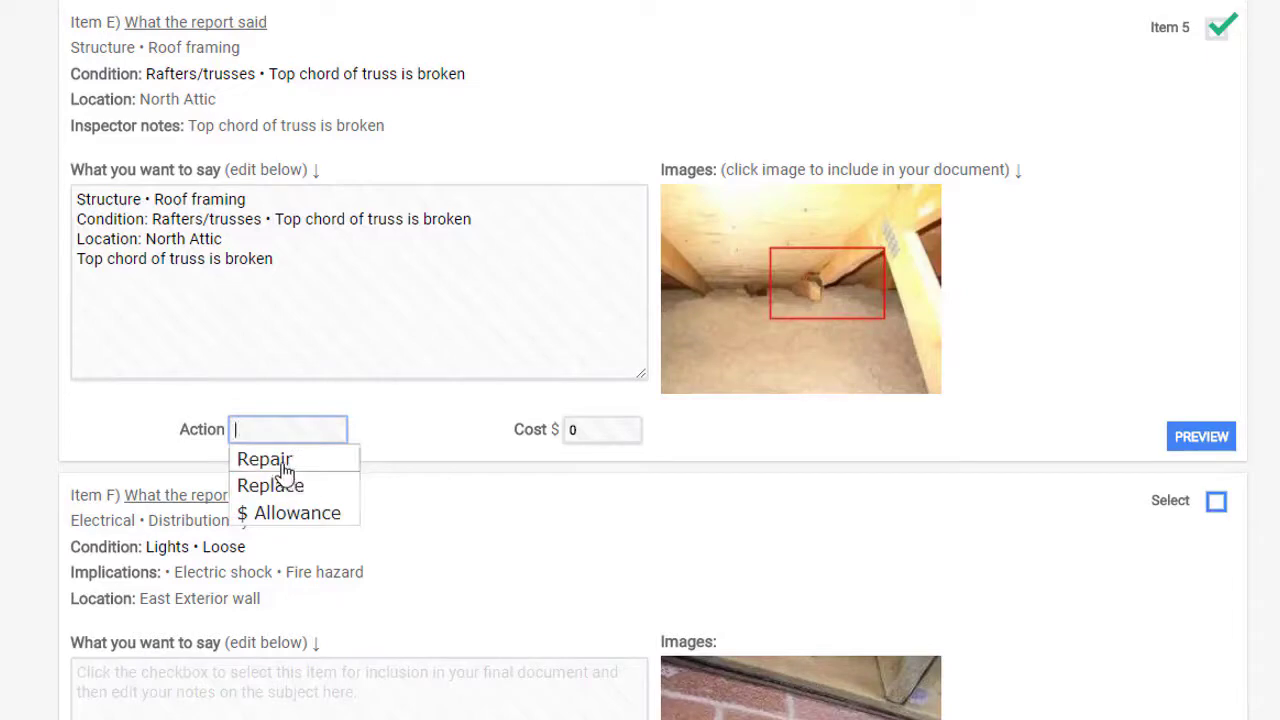
pyautogui.click(284, 487)
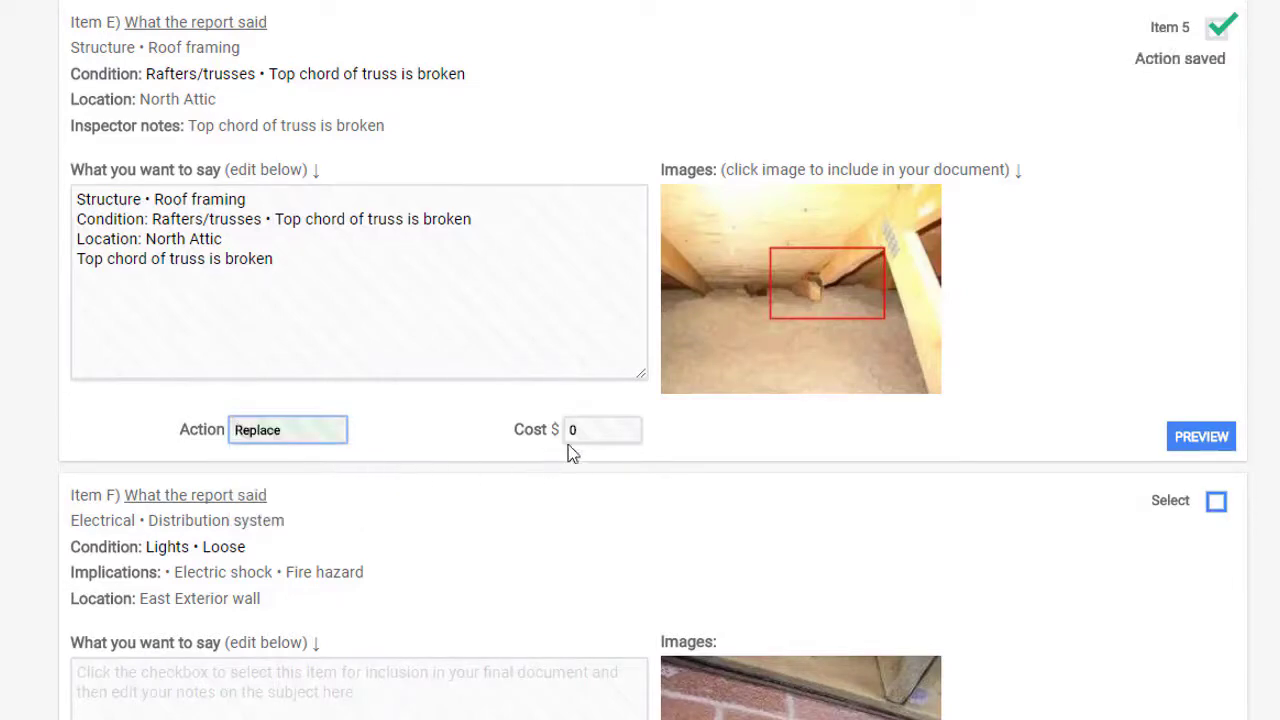
pyautogui.scroll(-3, 703, 523)
pyautogui.scroll(3, 694, 517)
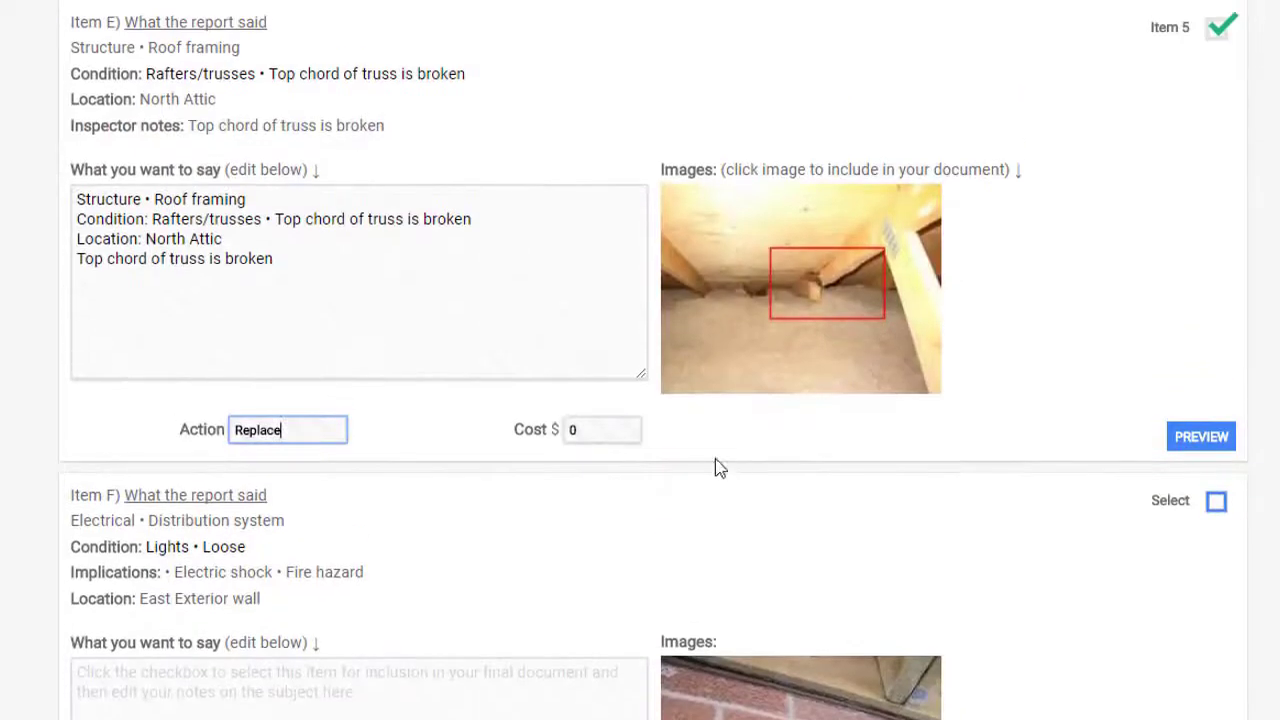
pyautogui.click(730, 362)
pyautogui.scroll(-4, 700, 429)
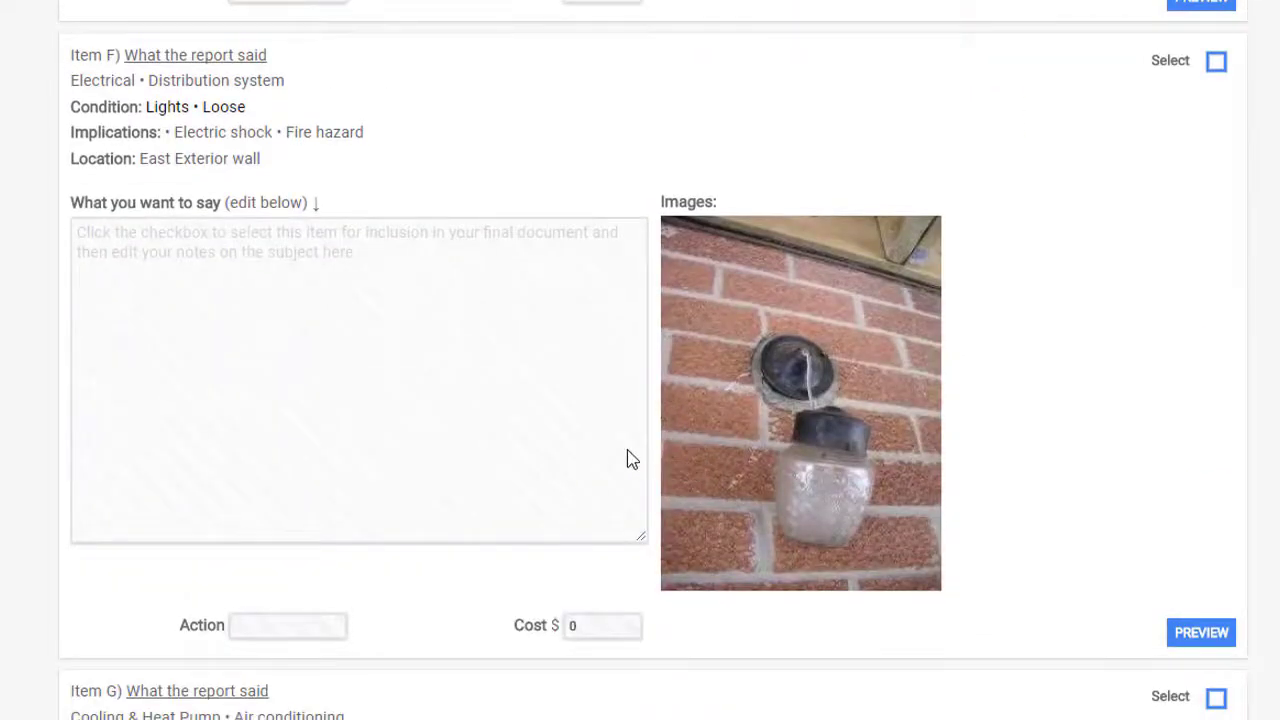
pyautogui.scroll(-1, 630, 458)
pyautogui.scroll(-2, 632, 459)
pyautogui.scroll(-2, 632, 459)
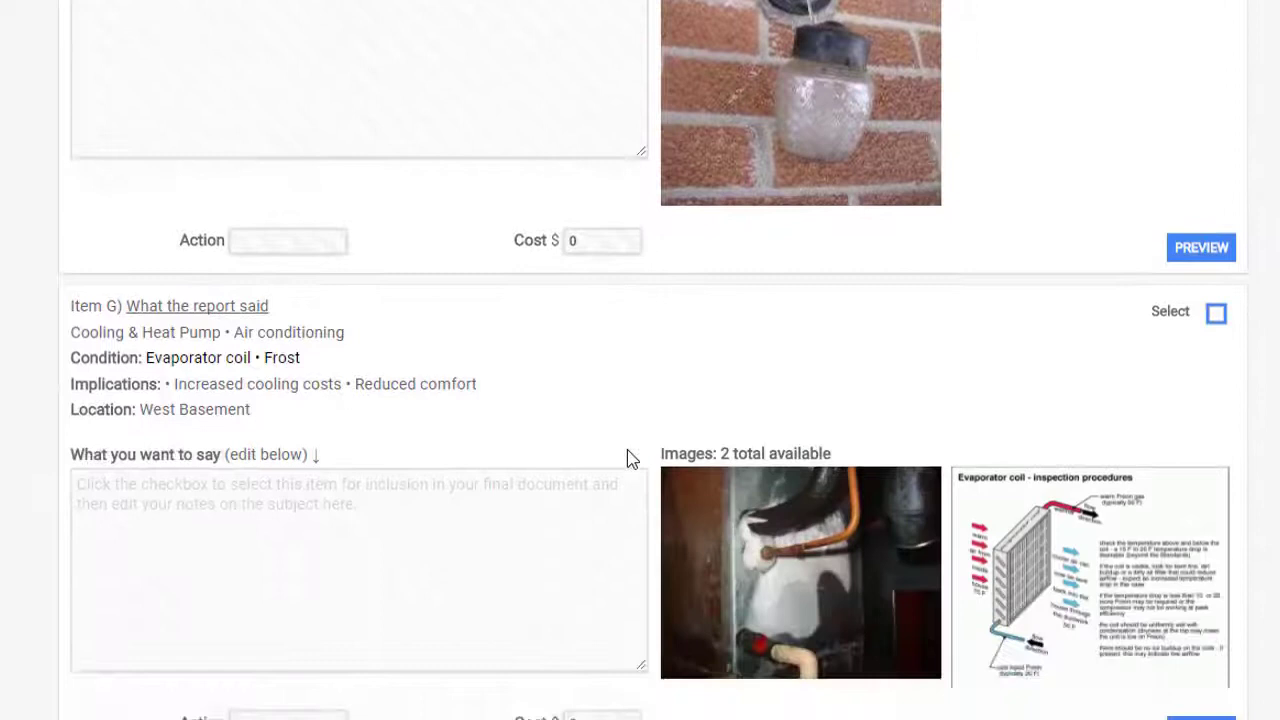
pyautogui.scroll(-1, 632, 459)
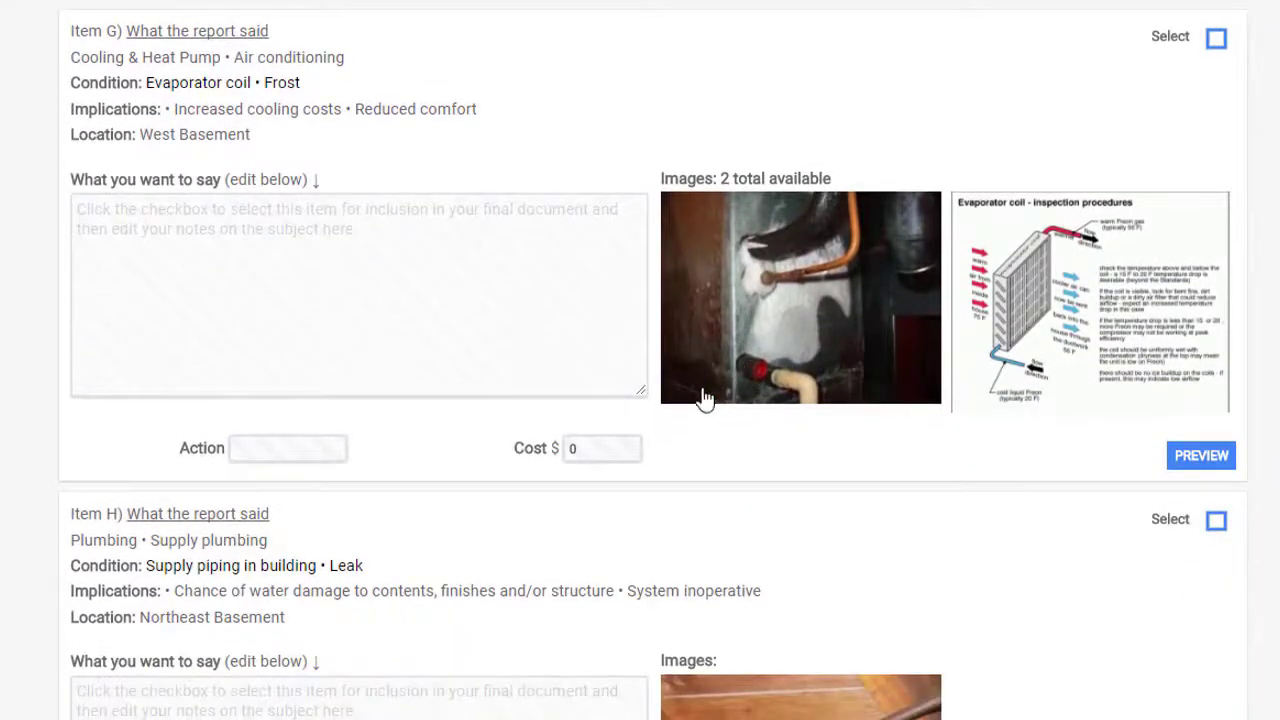
pyautogui.scroll(-1, 695, 402)
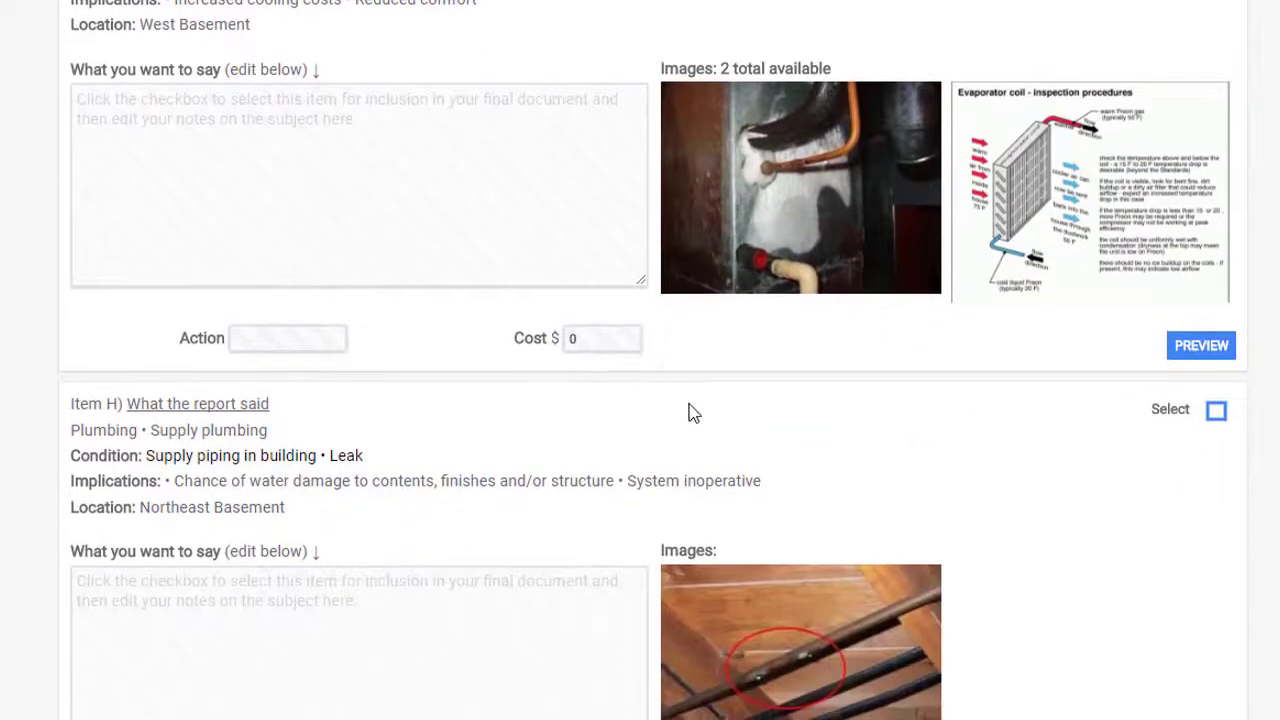
pyautogui.scroll(-1, 689, 411)
pyautogui.scroll(-2, 650, 420)
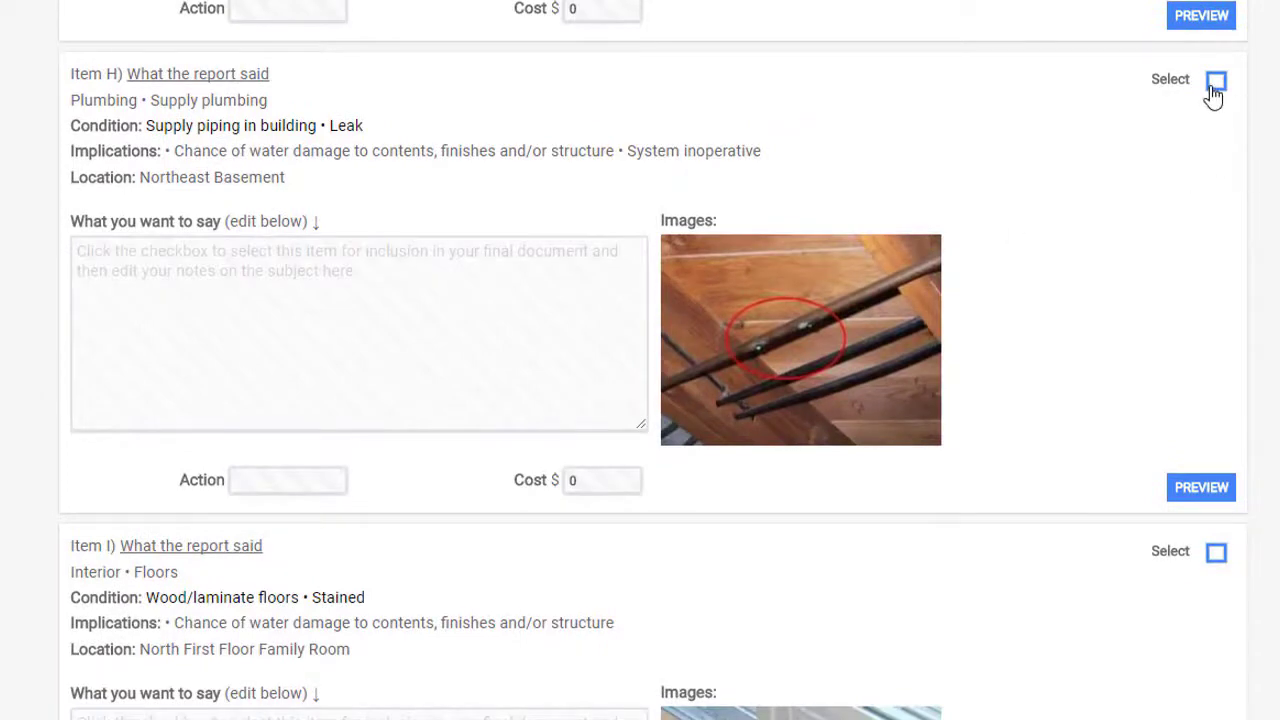
# Add the Northeast Basement supply-pipe leak as item 6 with its pipe photo and action Correct
pyautogui.click(1215, 82)
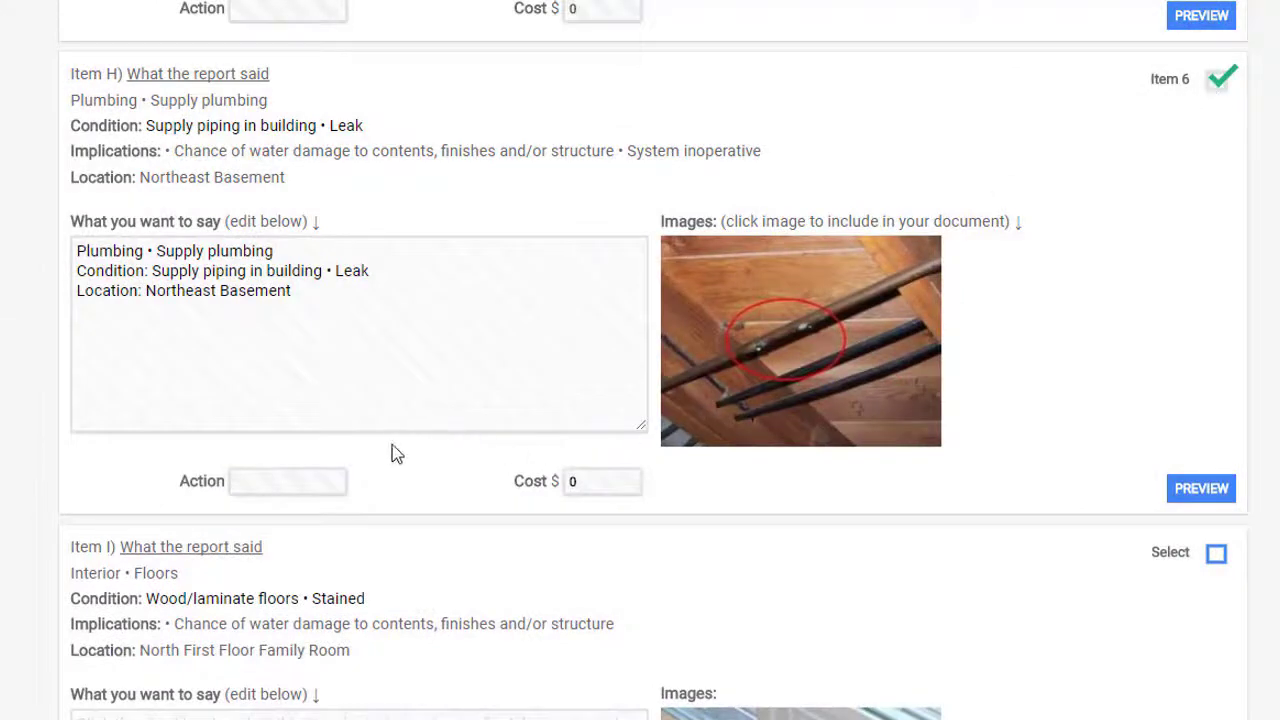
pyautogui.click(808, 375)
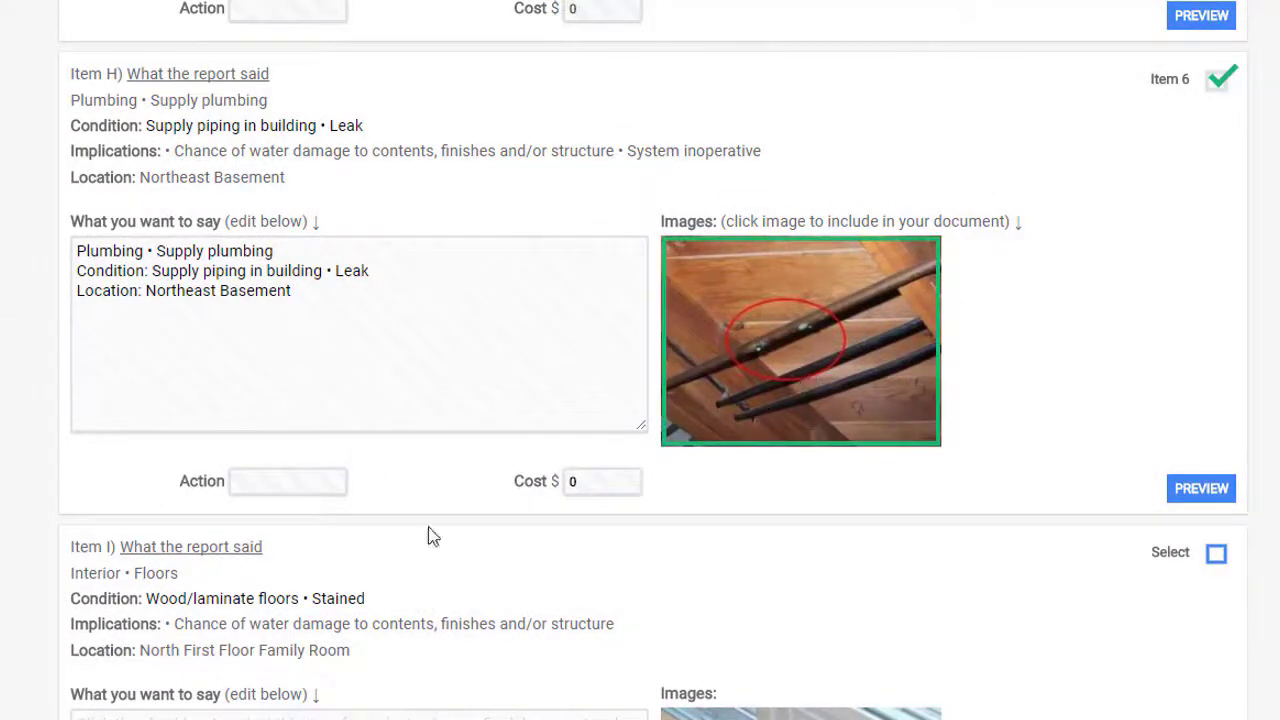
pyautogui.click(267, 489)
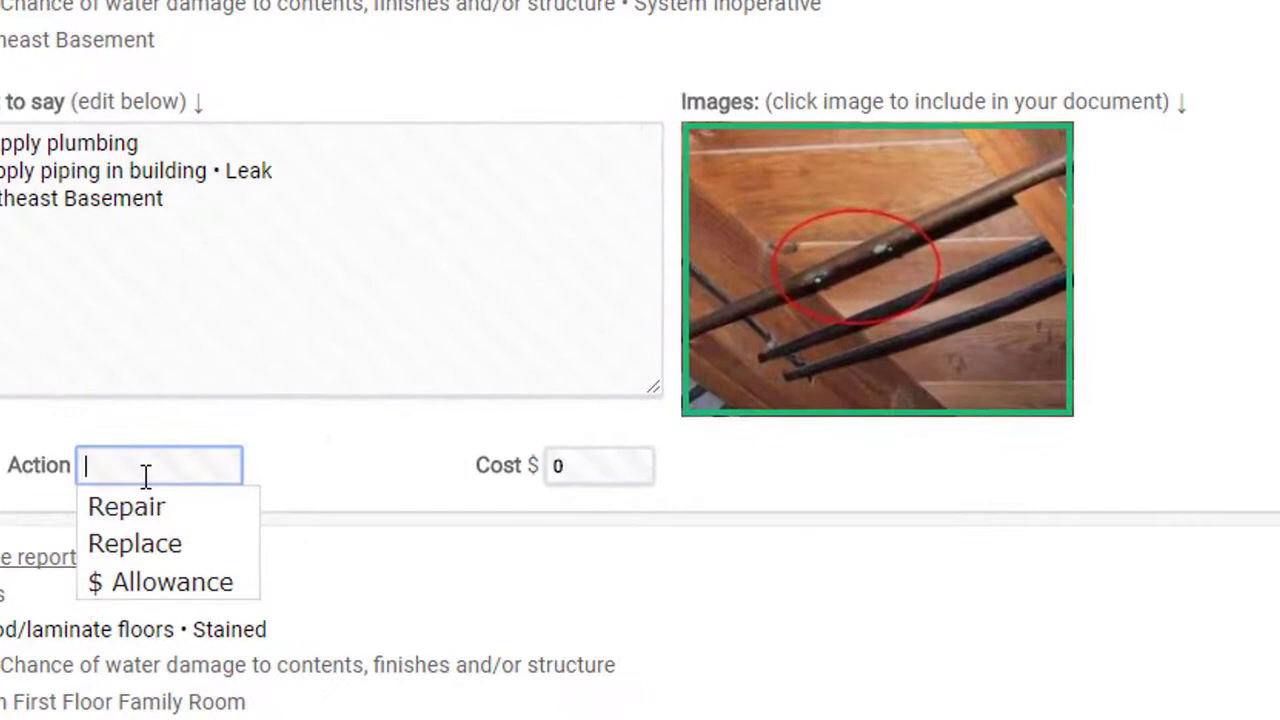
pyautogui.write('correct')
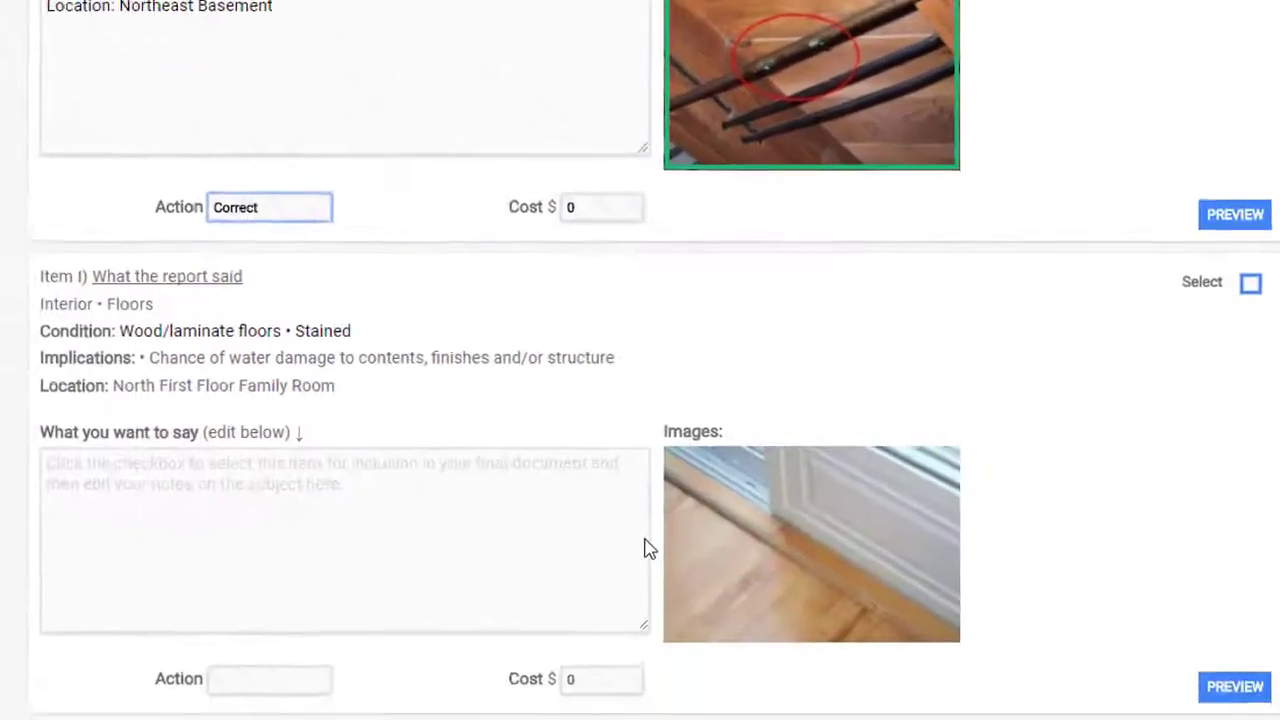
pyautogui.scroll(-2, 648, 548)
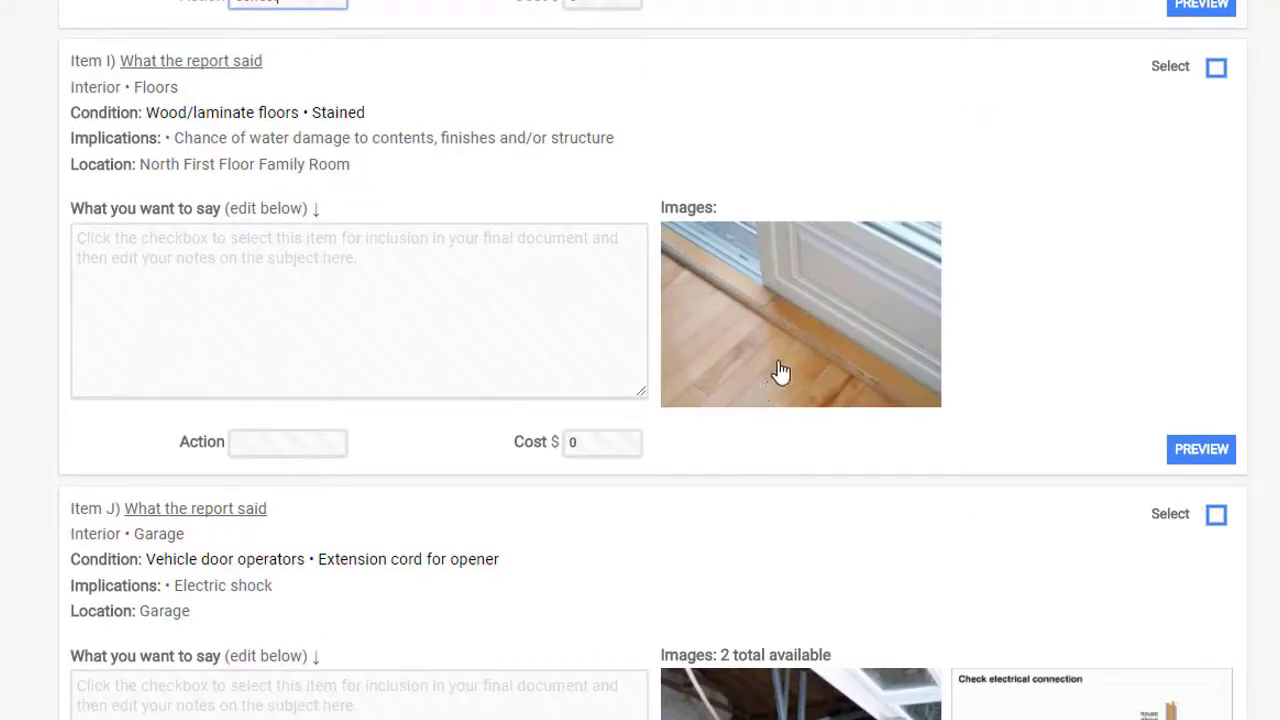
# Add the garage extension-cord item with its opener photo, $ Allowance action and 200 cost
pyautogui.scroll(-2, 740, 425)
pyautogui.scroll(-1, 738, 437)
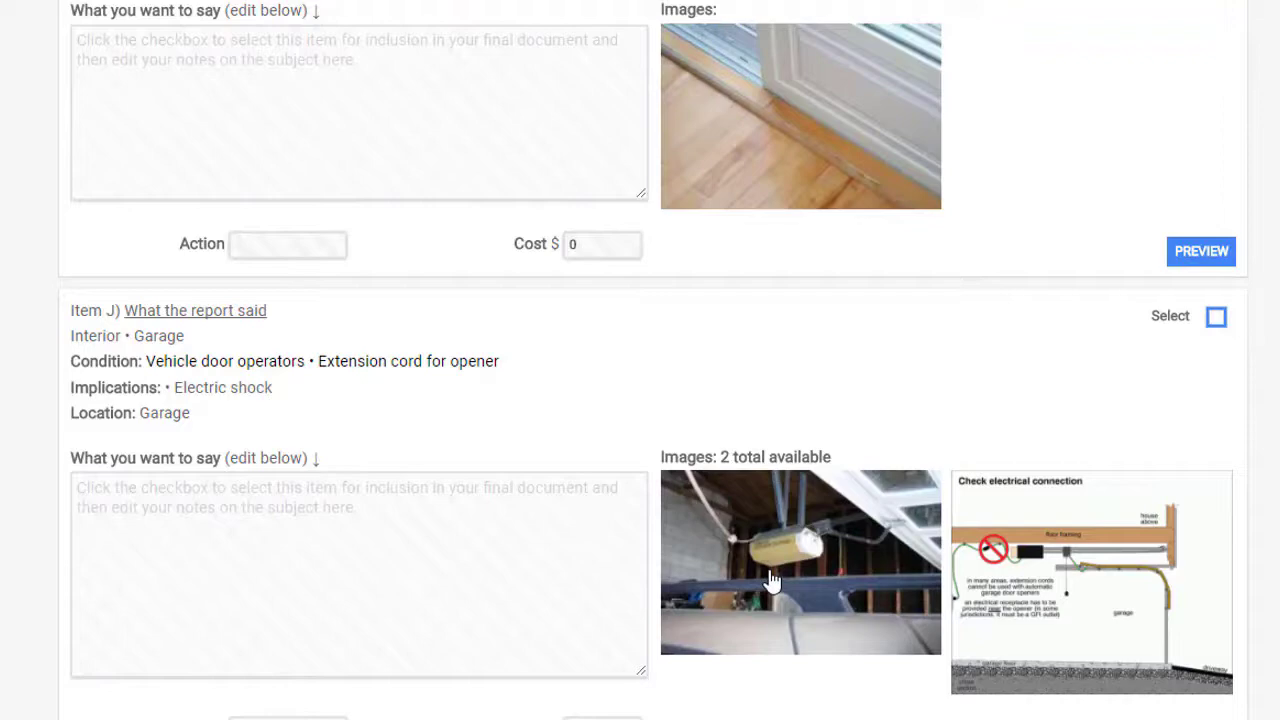
pyautogui.click(1216, 318)
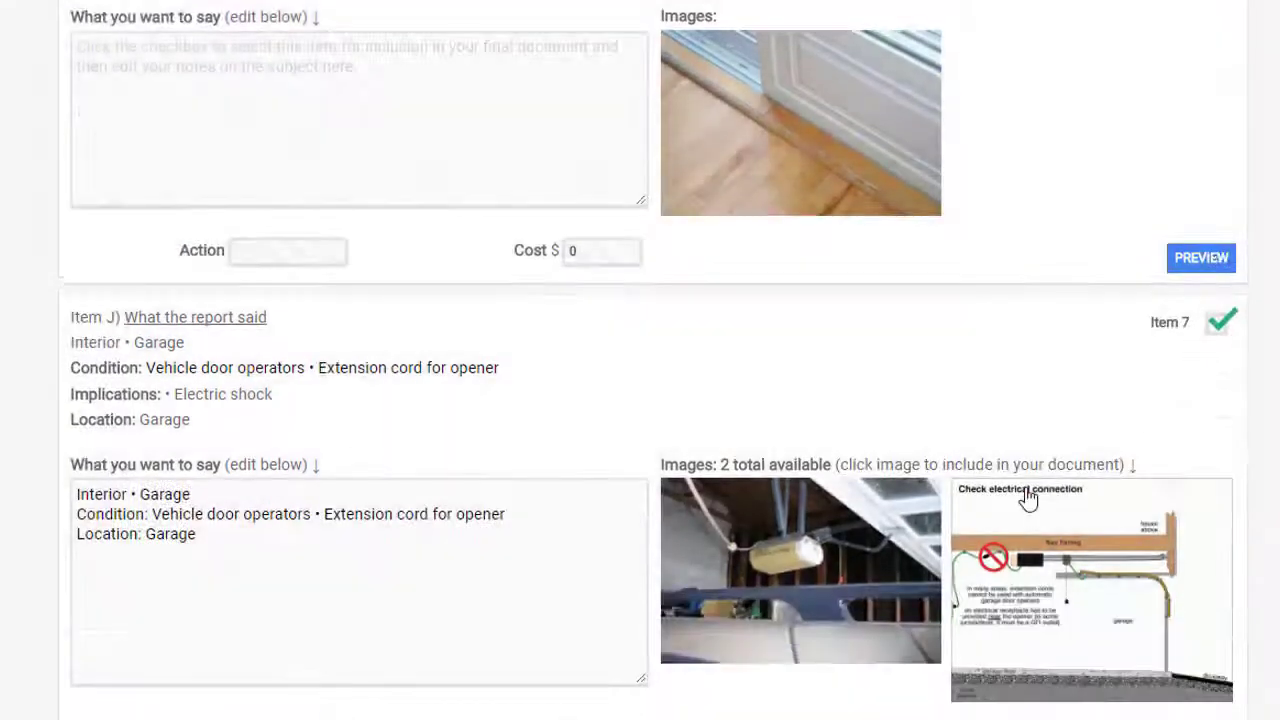
pyautogui.click(812, 603)
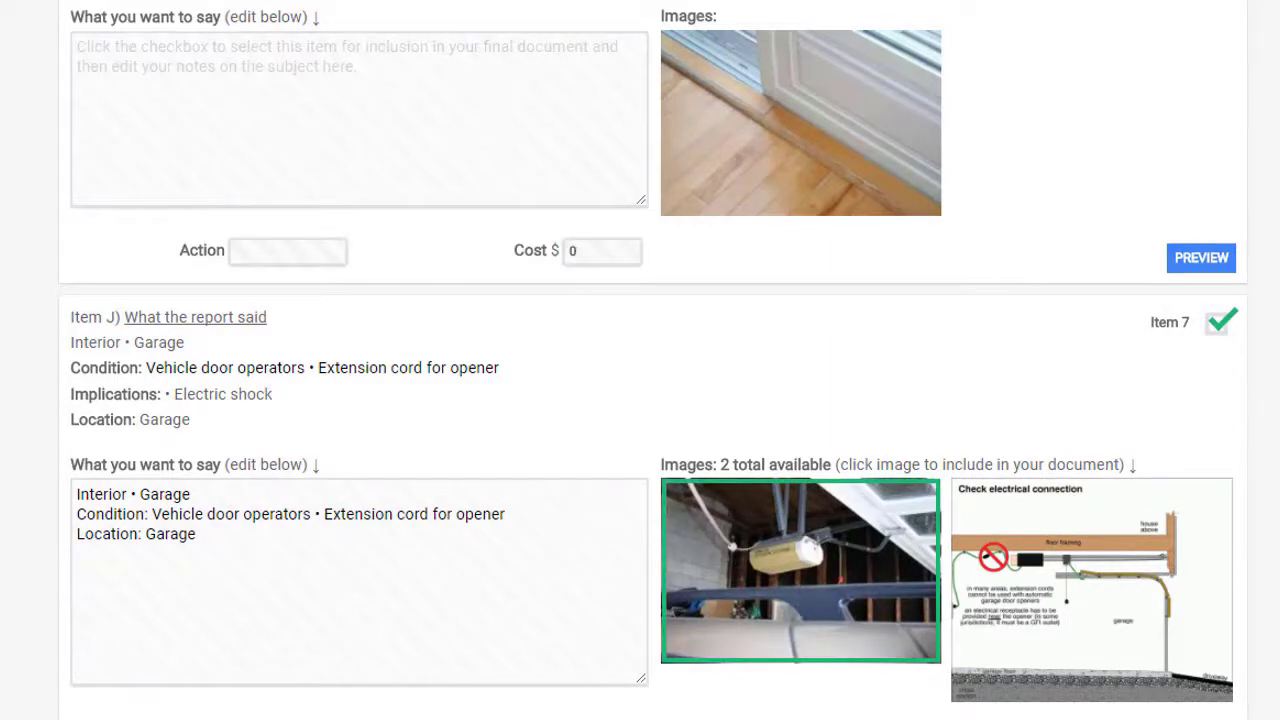
pyautogui.scroll(-2, 287, 600)
pyautogui.click(287, 654)
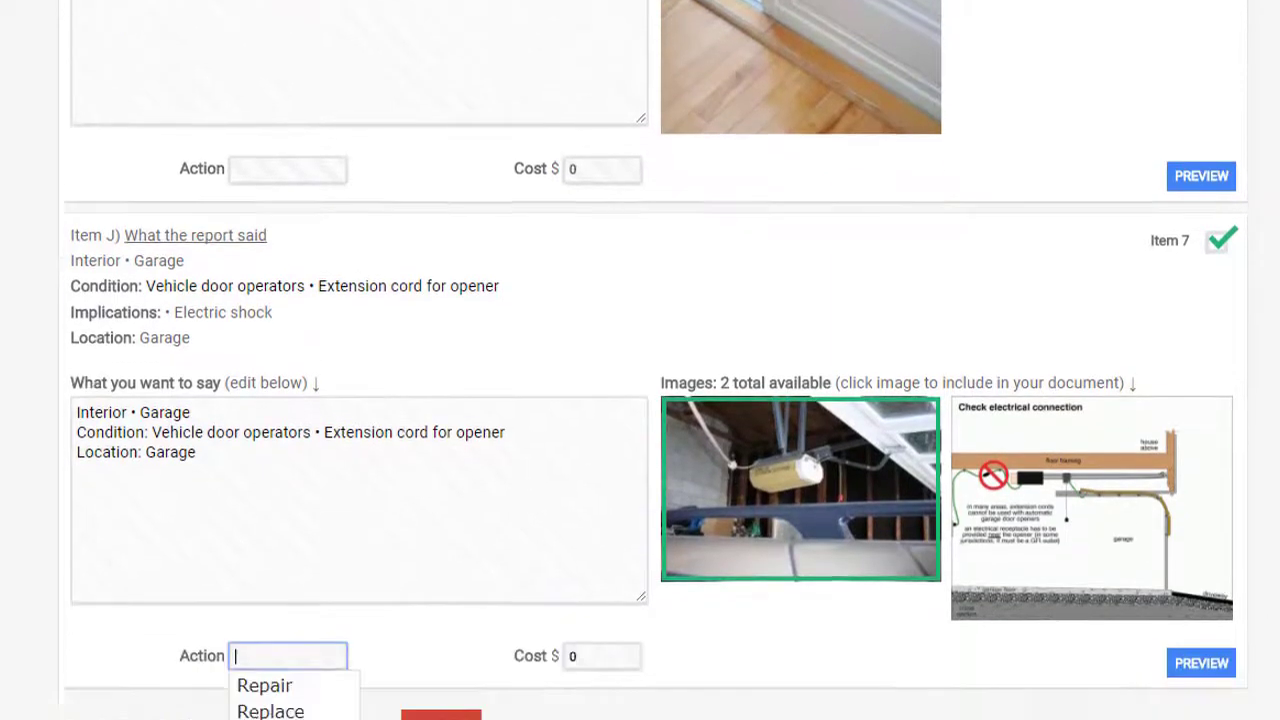
pyautogui.click(286, 700)
pyautogui.click(575, 574)
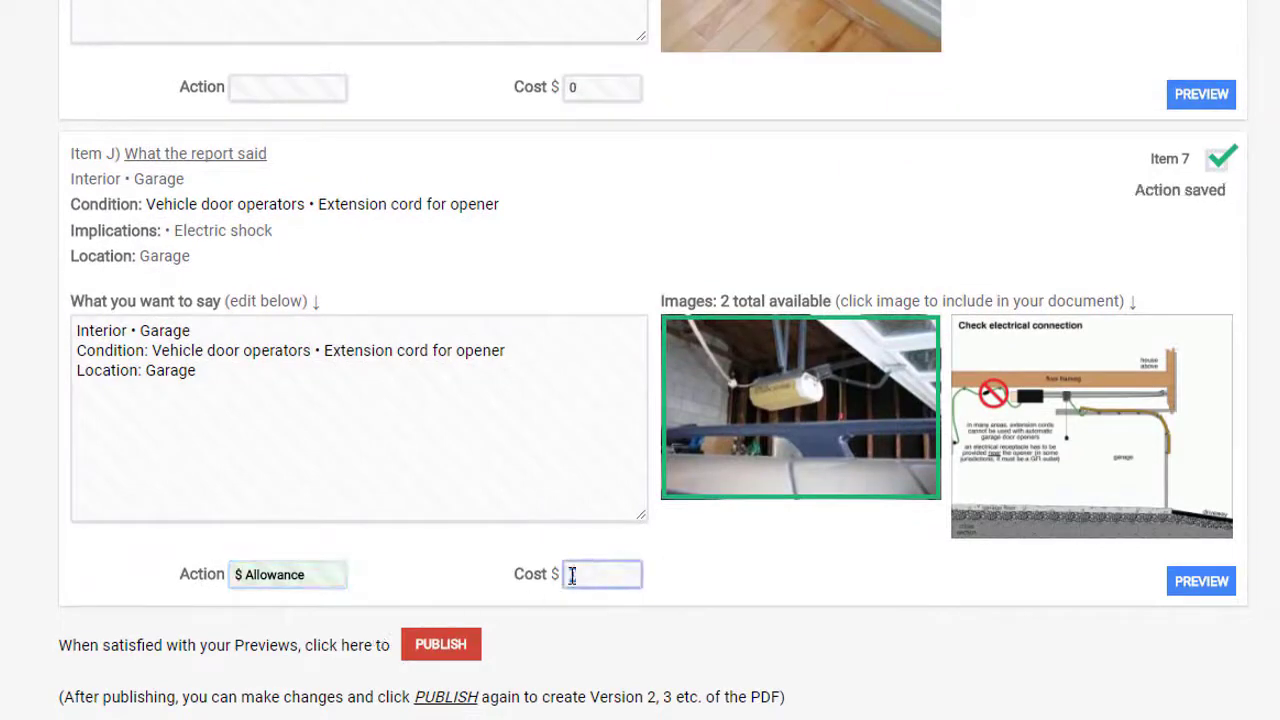
pyautogui.write('2')
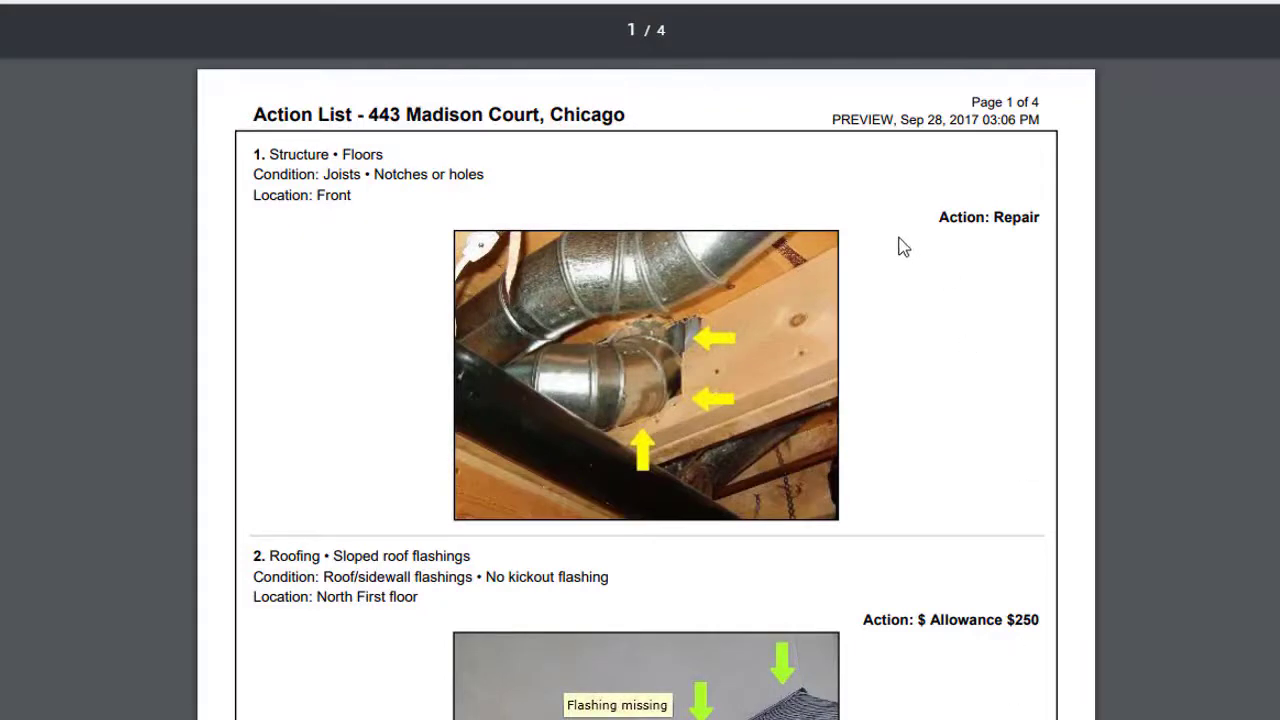
# Scroll through the action list PDF preview to the $550 total on page 4
pyautogui.scroll(-4, 938, 706)
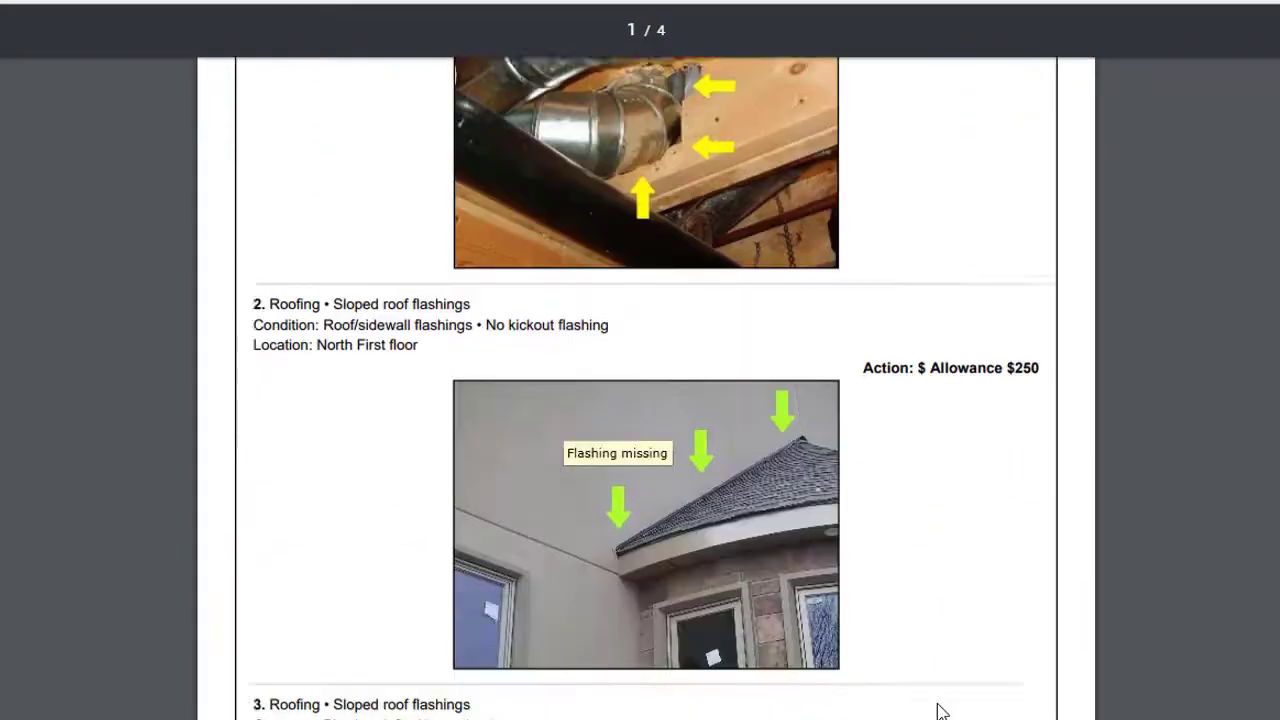
pyautogui.scroll(-3, 938, 710)
pyautogui.scroll(-3, 938, 710)
pyautogui.scroll(-3, 938, 710)
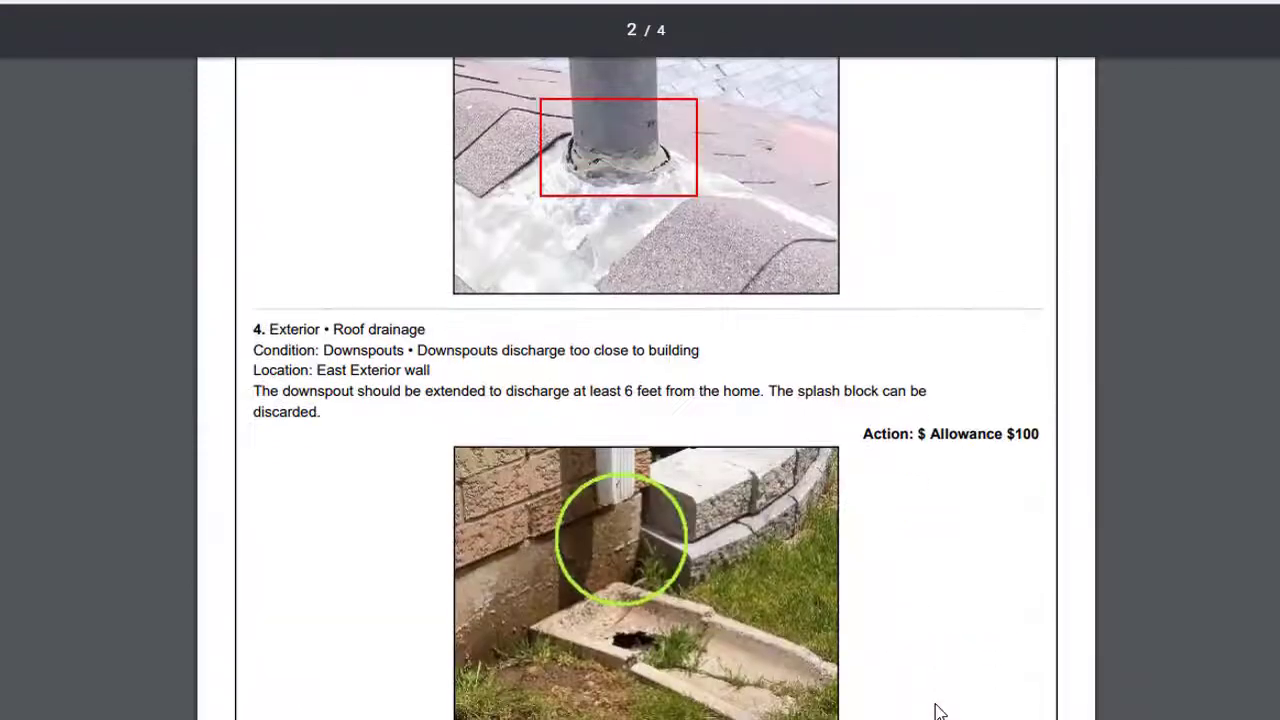
pyautogui.scroll(-2, 938, 710)
pyautogui.scroll(-2, 938, 710)
pyautogui.scroll(-3, 938, 710)
pyautogui.scroll(-3, 938, 710)
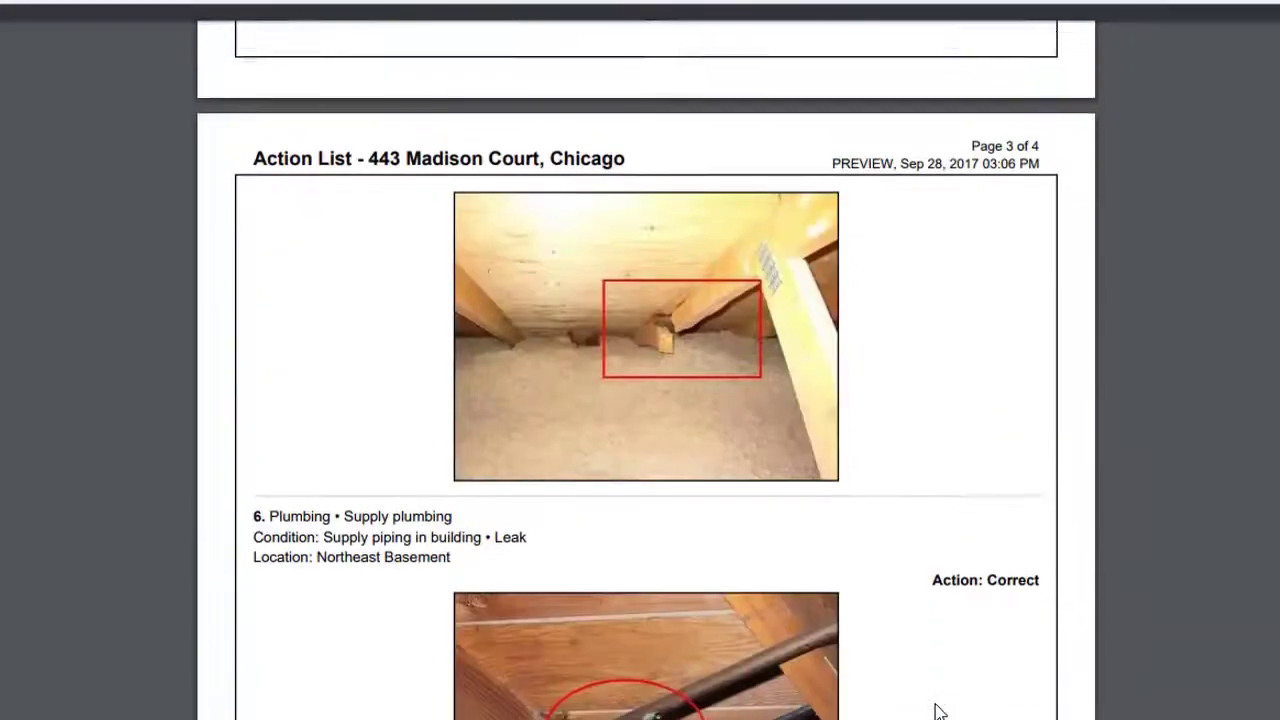
pyautogui.scroll(-2, 938, 710)
pyautogui.scroll(-3, 938, 710)
pyautogui.scroll(-2, 938, 710)
pyautogui.scroll(-5, 935, 708)
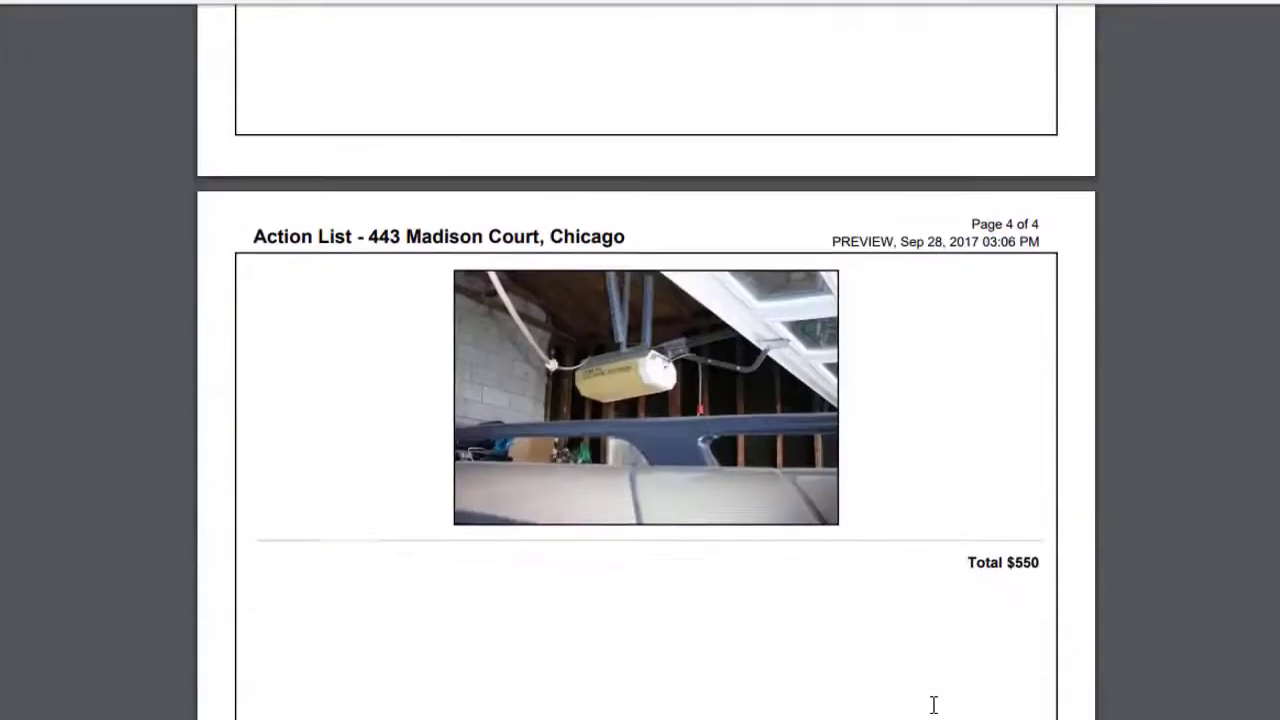
pyautogui.scroll(-3, 933, 705)
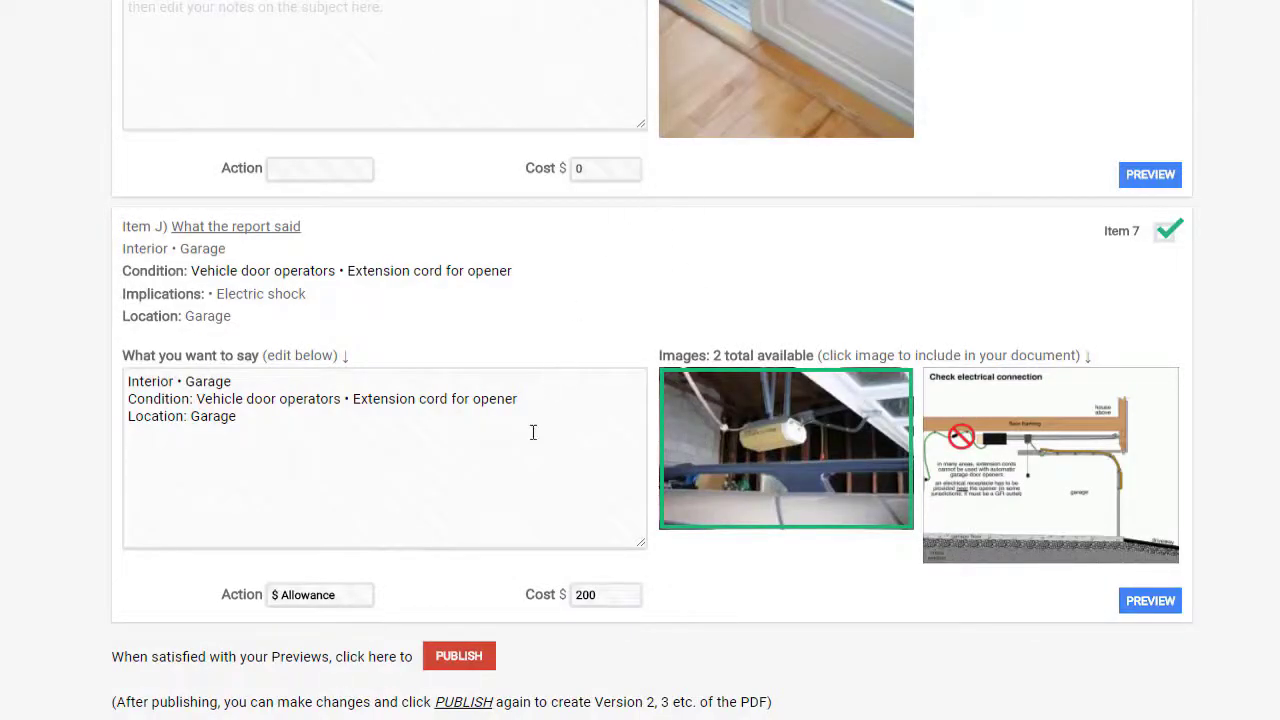
# Publish the seven-item action list as a PDF and confirm with OK
pyautogui.click(440, 665)
pyautogui.click(755, 57)
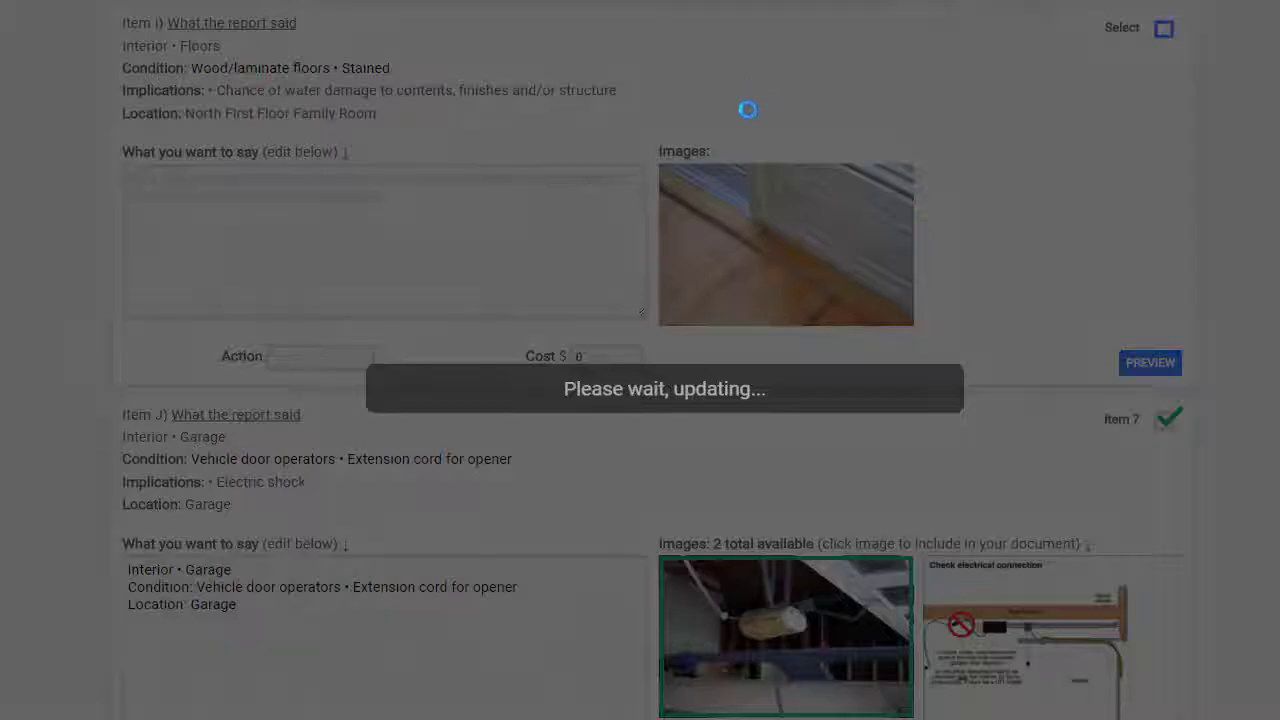